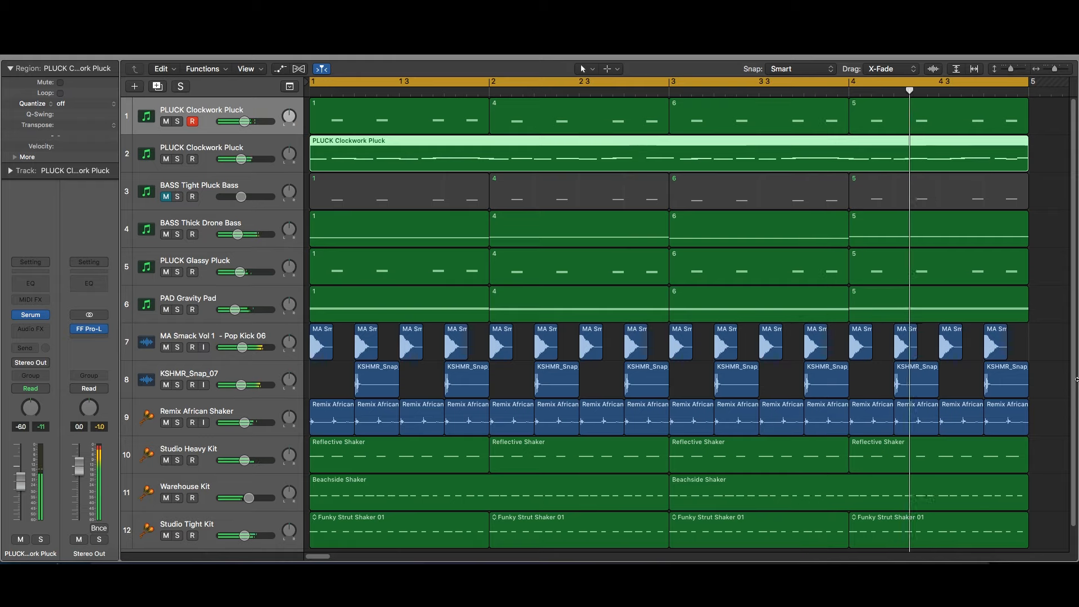
Step: Stop playback and move every region except the Pop Kick ones to just past bar 5, leaving only the kick in bars 1–4
key(space)
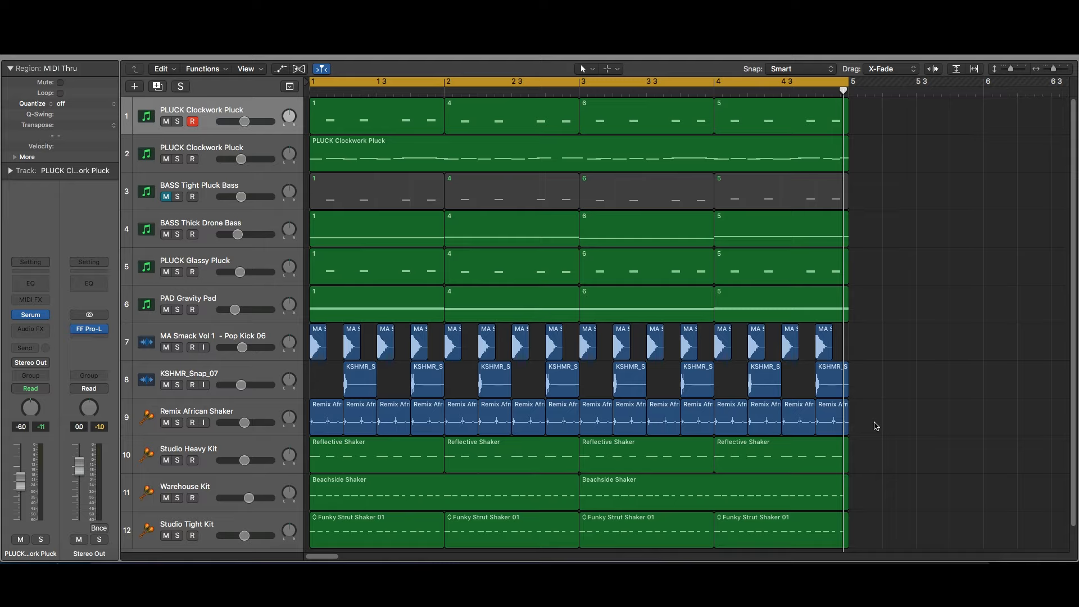
drag(899, 546, 305, 378)
drag(324, 416, 897, 423)
click(576, 403)
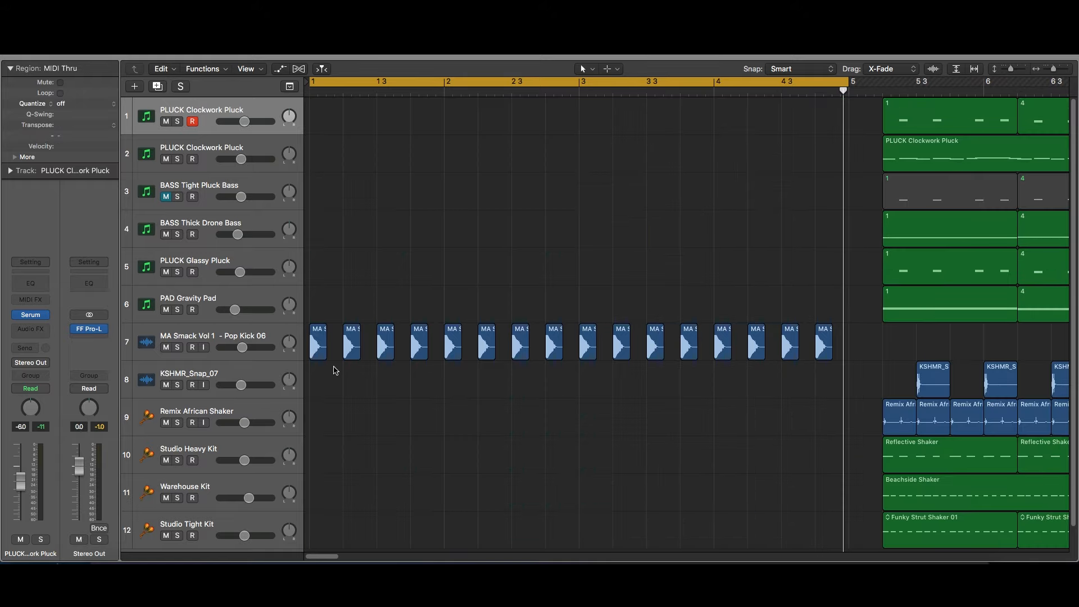
Step: Select the four kick regions in bar 1 and play back the kick pattern on its own
click(314, 351)
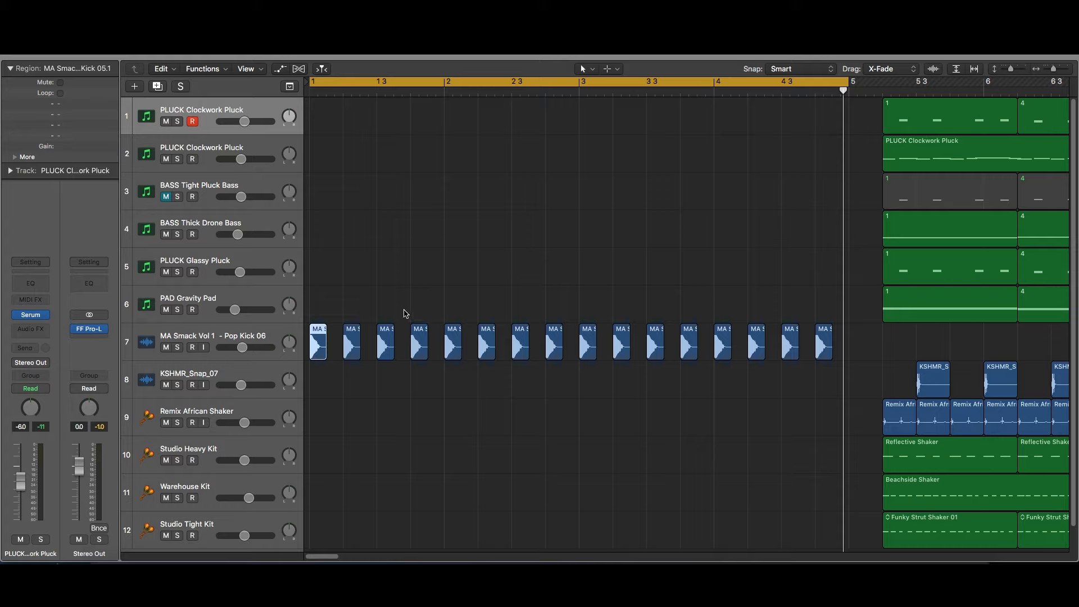
drag(424, 307, 312, 375)
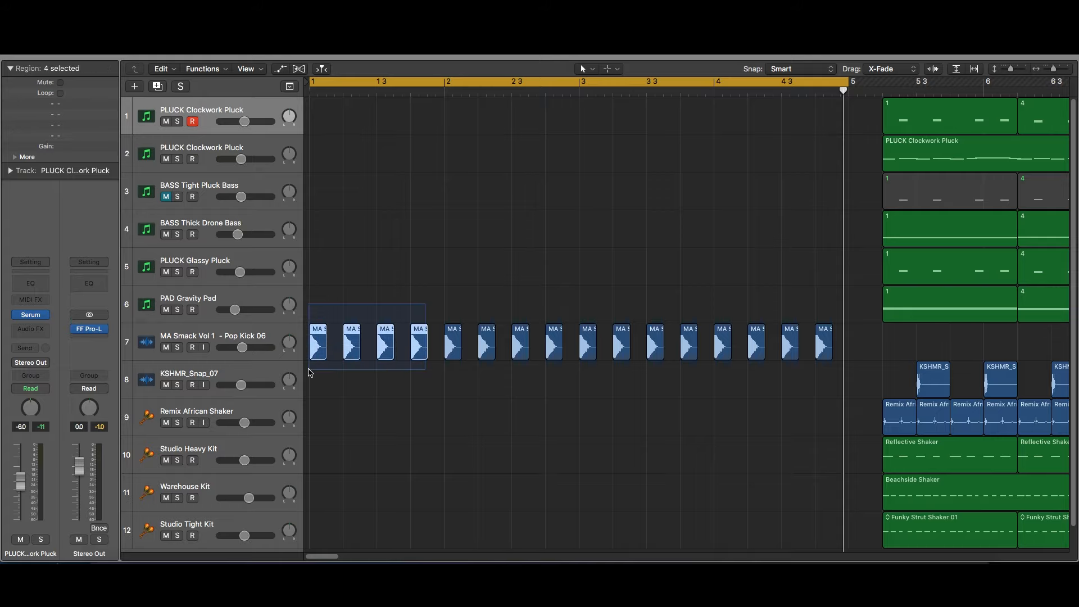
click(363, 392)
key(space)
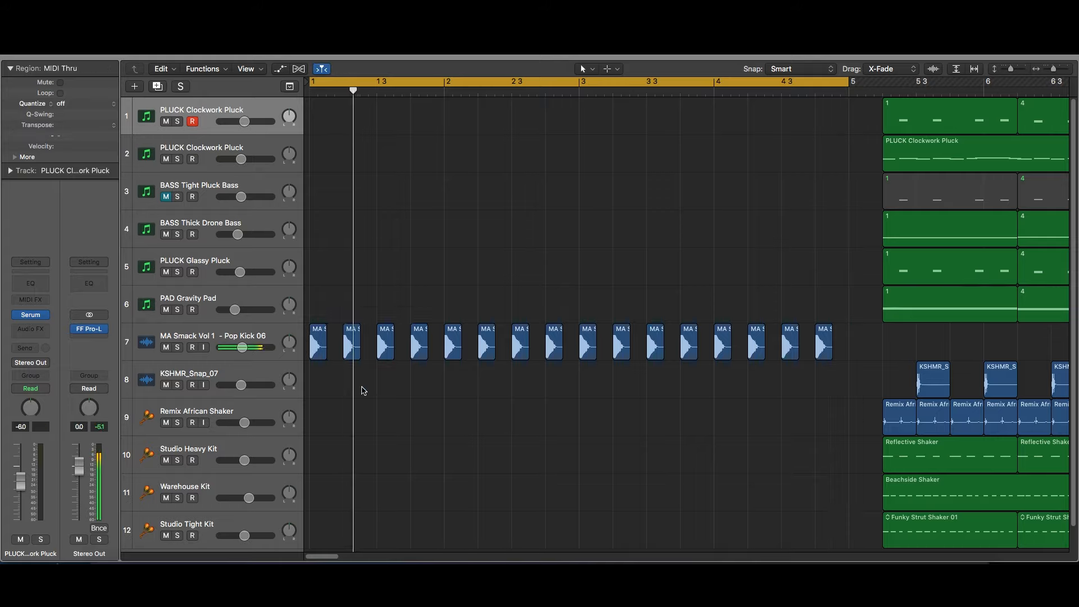
key(space)
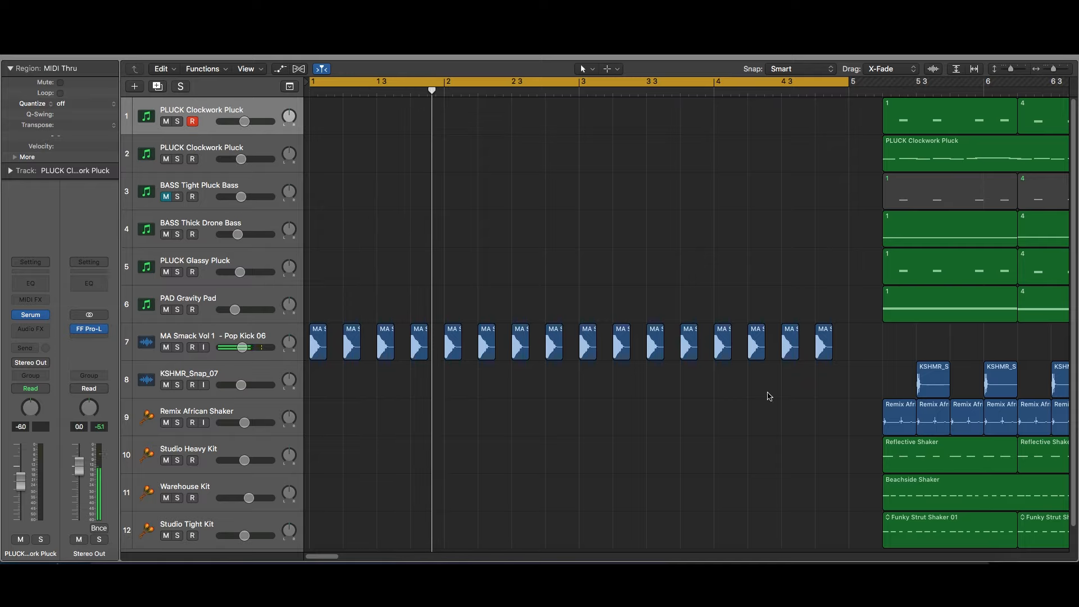
Step: Place KSHMR_Snap_07 regions on beats 2 and 4 of bars 1 through 4 and play them with the kick
drag(916, 356, 360, 388)
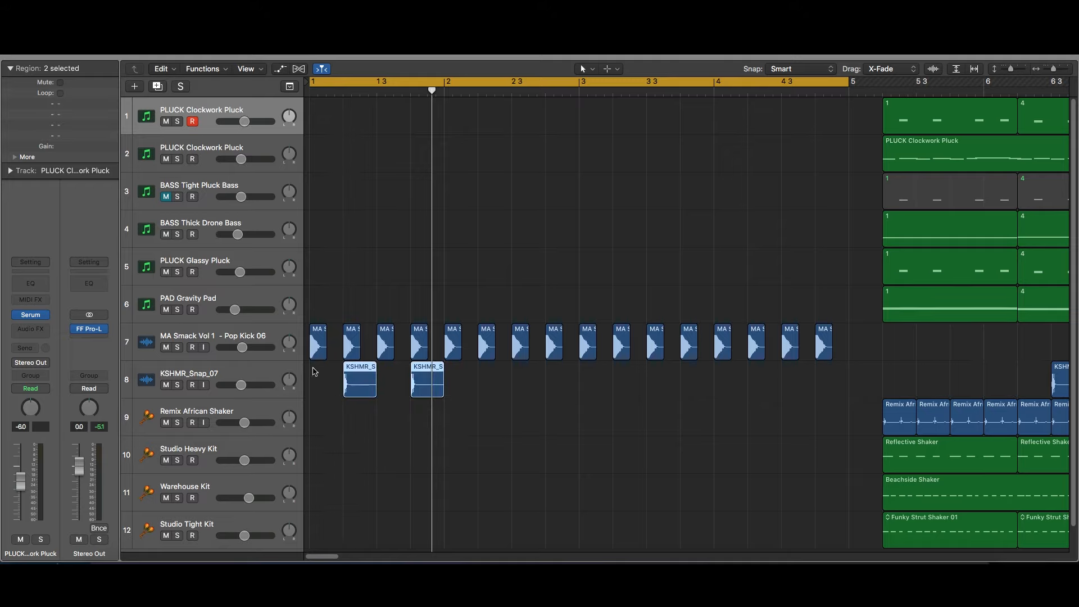
drag(482, 438, 503, 391)
drag(498, 389, 767, 392)
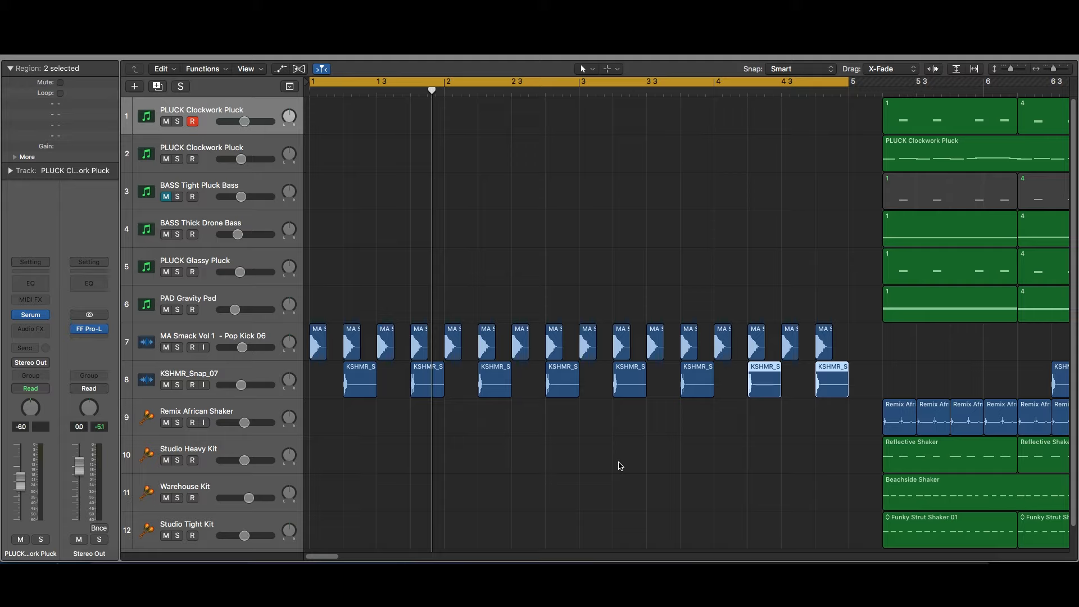
key(space)
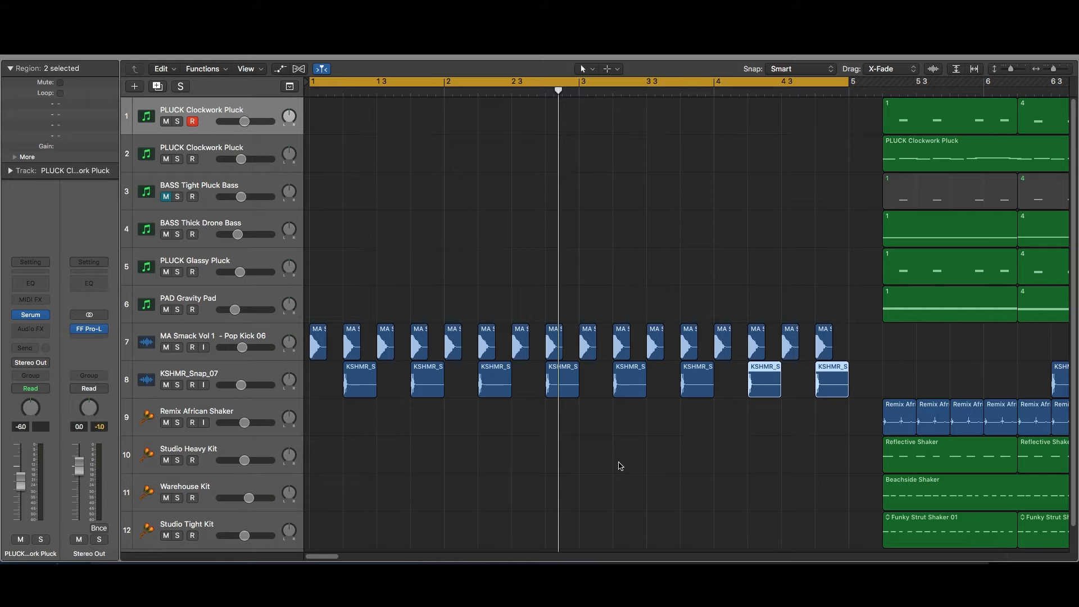
Step: Move the first PLUCK Clockwork Pluck region on track 1 to bar 1 and play its chord notes in an enlarged Piano Roll
drag(942, 122, 382, 123)
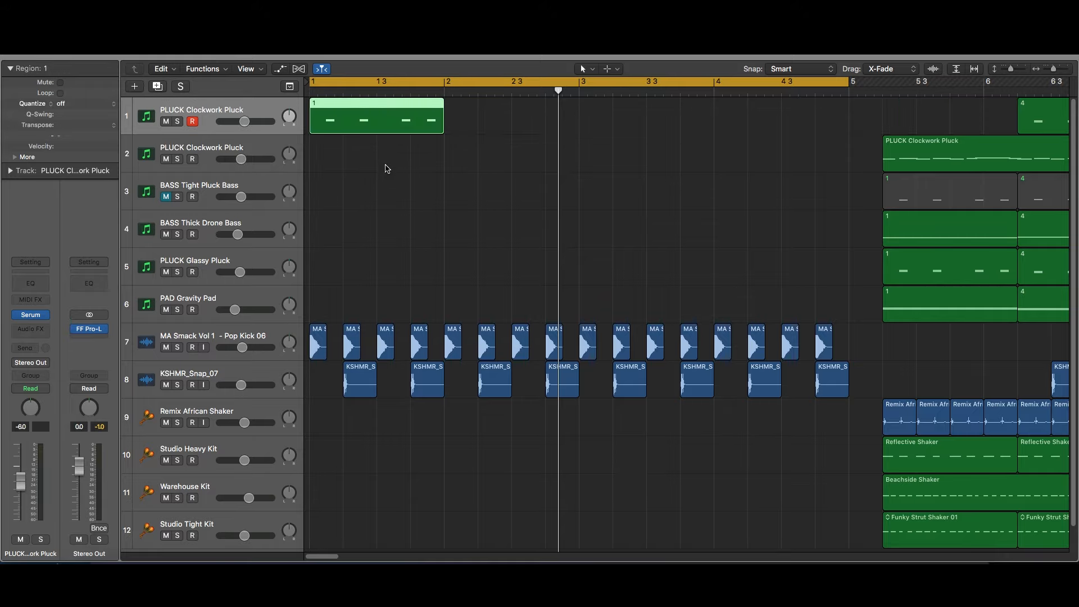
key(p)
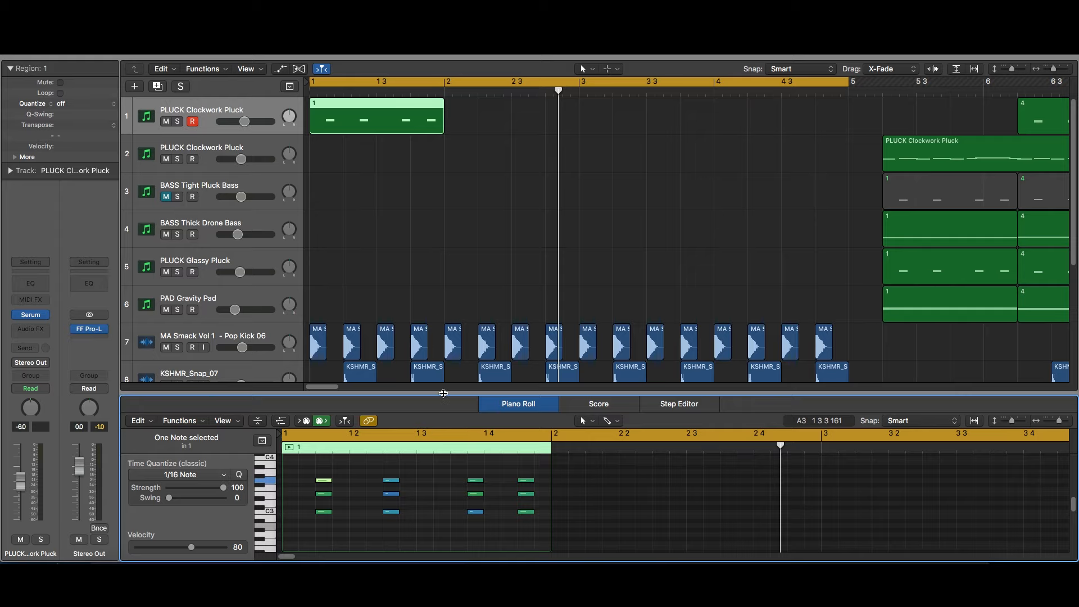
drag(444, 398, 449, 213)
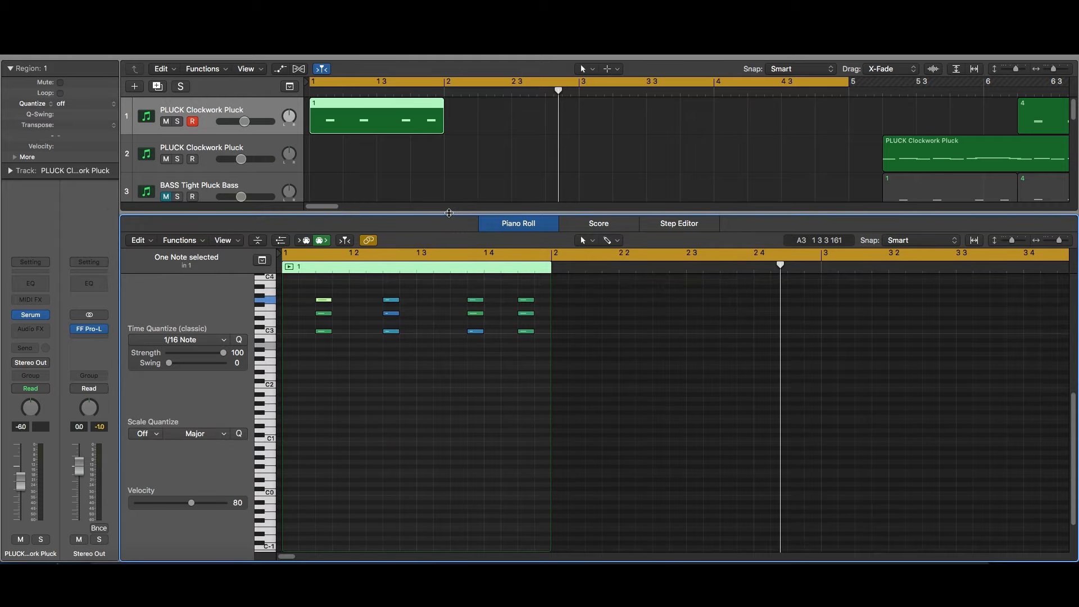
key(Return)
key(super+Right)
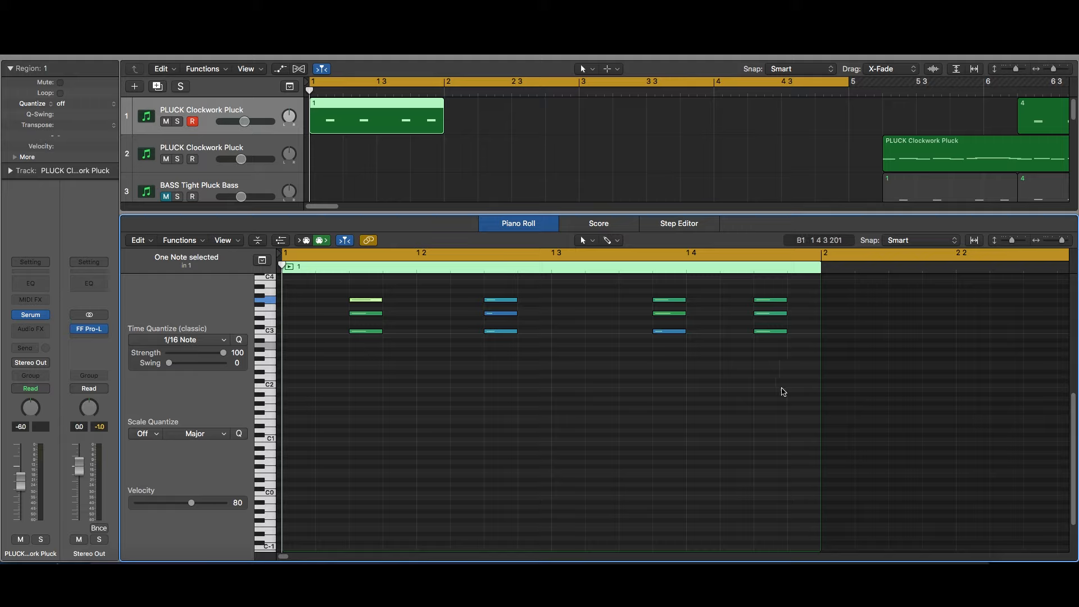
key(space)
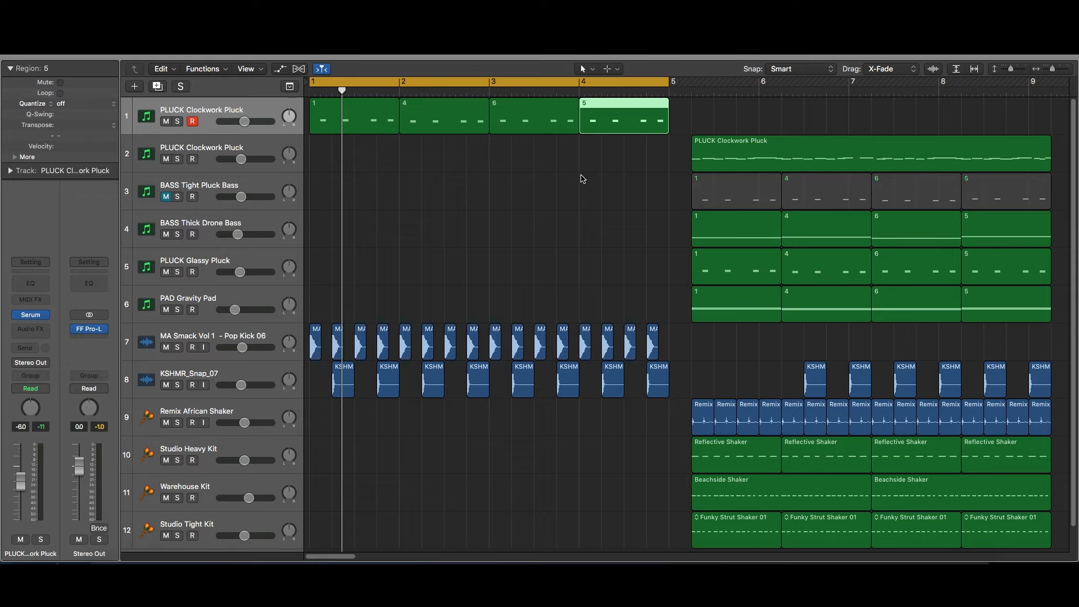
Step: Play back the four Clockwork Pluck chord regions together with the kick and snap in the arrangement
key(p)
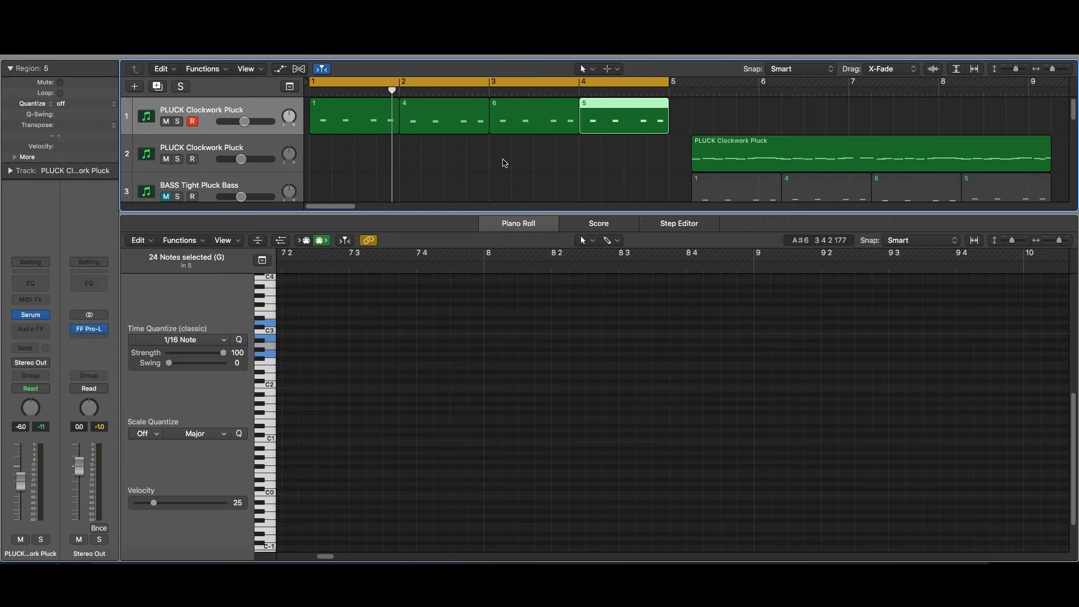
key(p)
key(space)
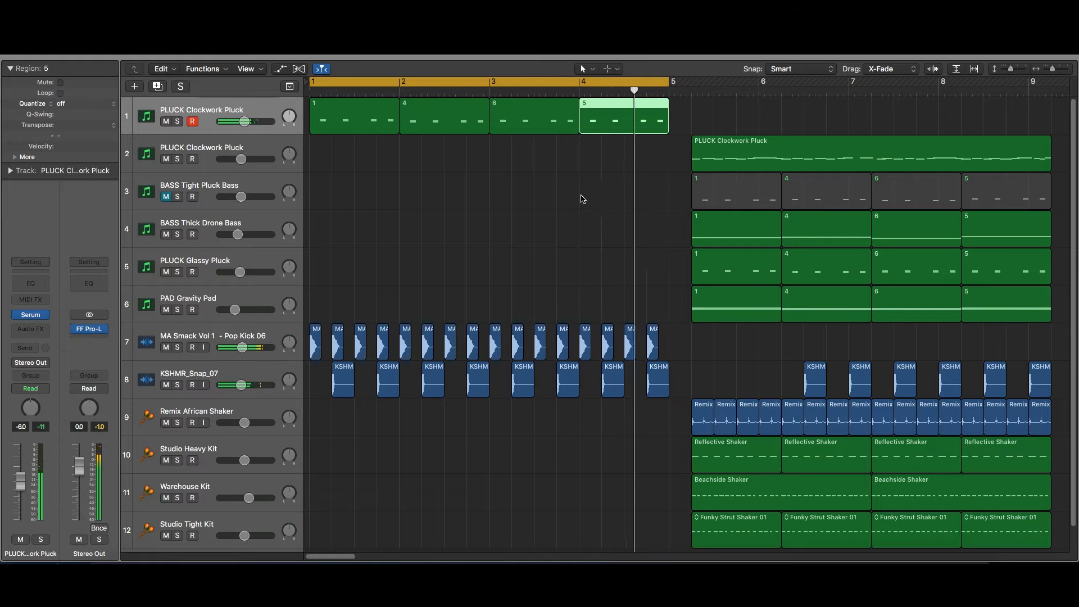
key(space)
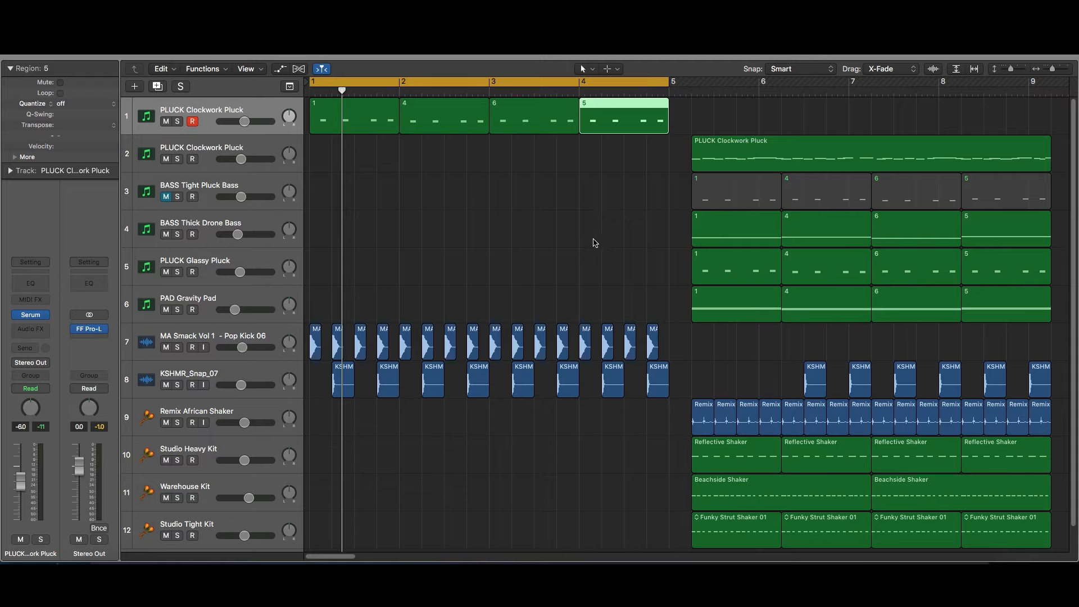
Step: Unmute the BASS Tight Pluck Bass track and move its region 1 to bar 1
click(165, 197)
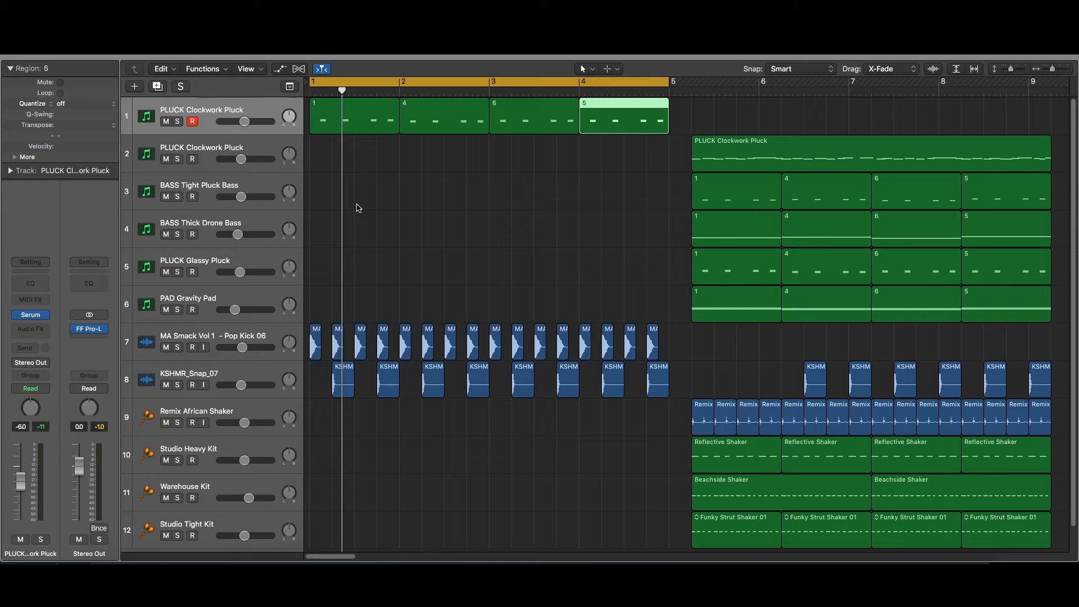
drag(741, 191, 360, 202)
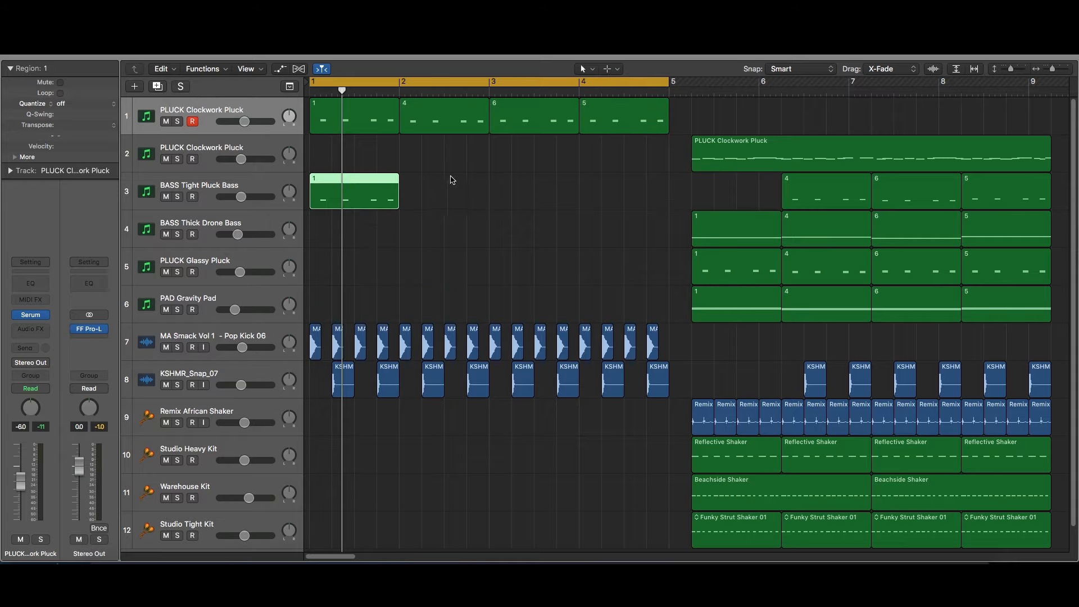
Step: Compare the lowest notes of the bar 1 Clockwork Pluck chords with the Tight Pluck Bass notes in the Piano Roll
click(354, 116)
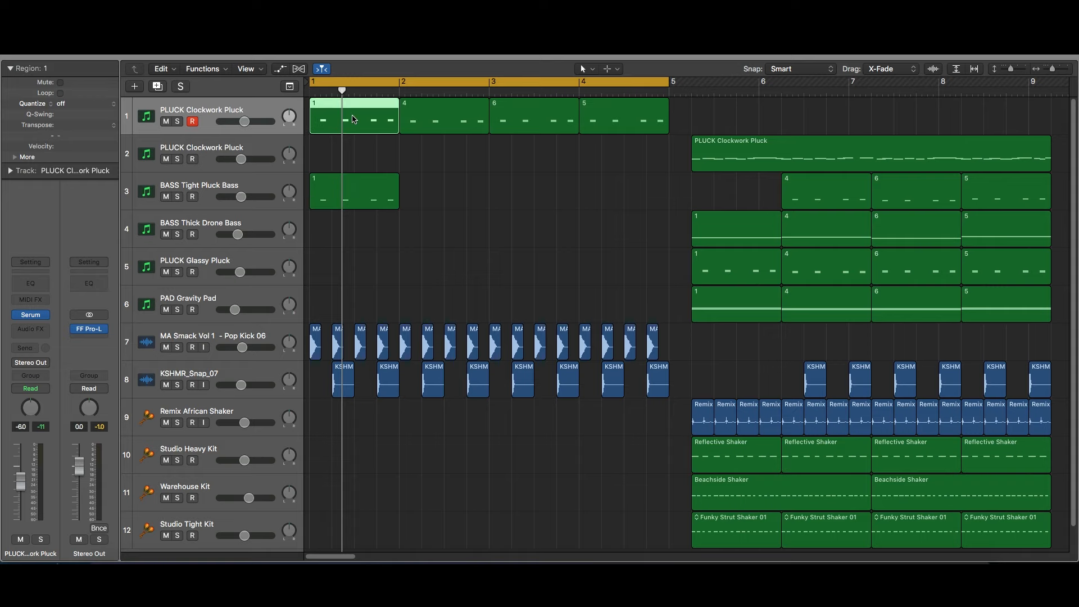
double_click(354, 118)
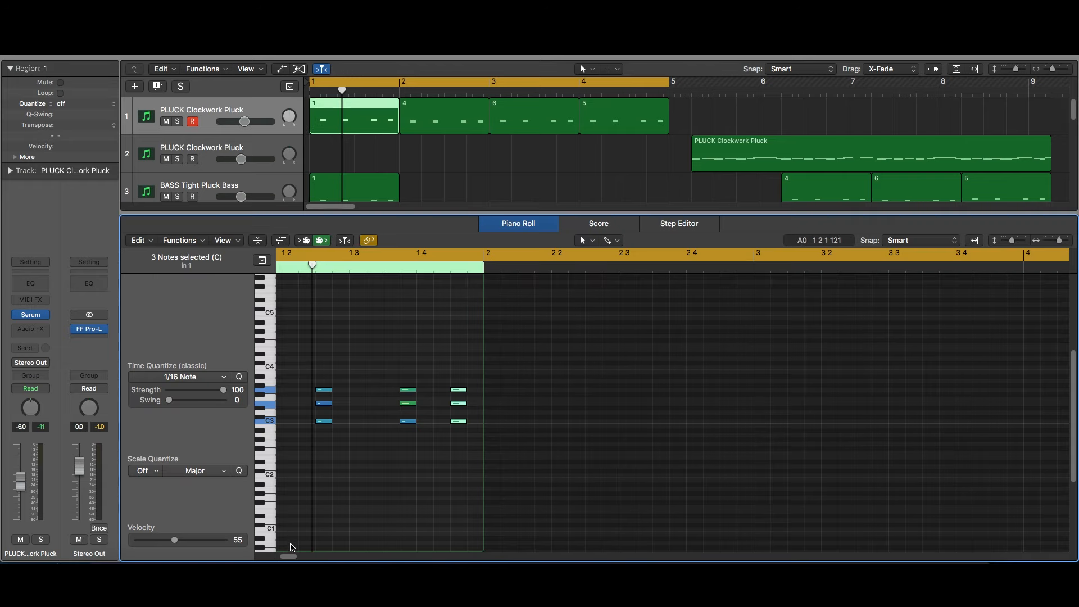
drag(534, 440, 304, 417)
key(e)
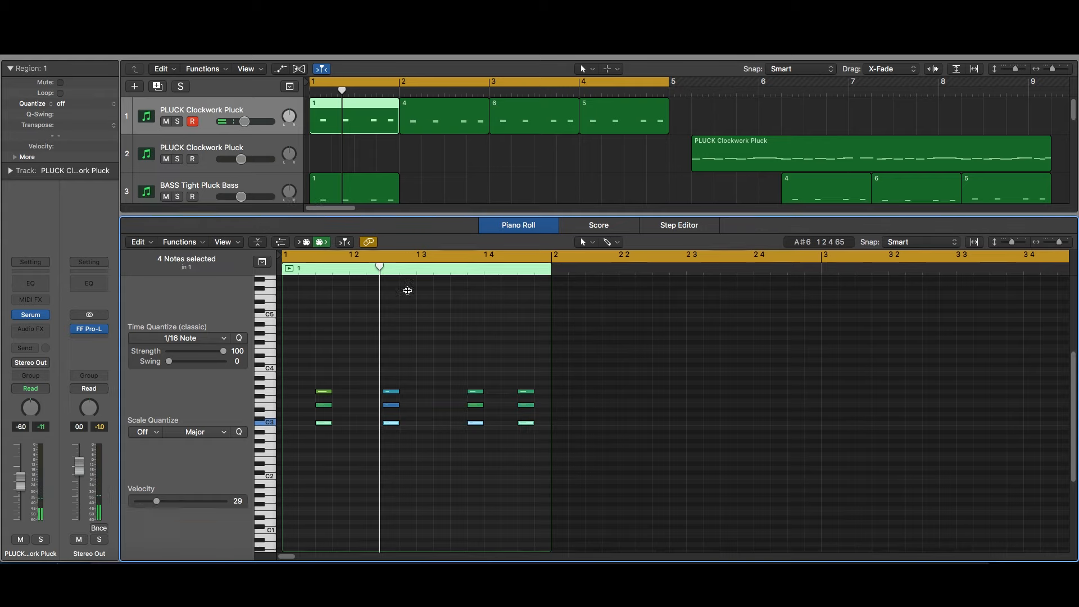
click(345, 186)
key(e)
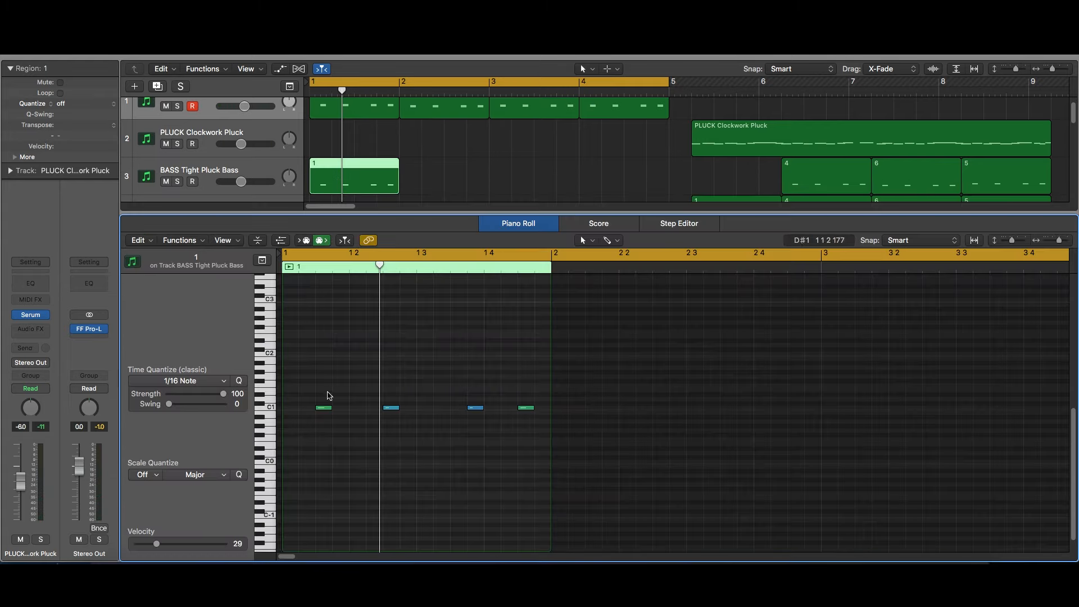
key(e)
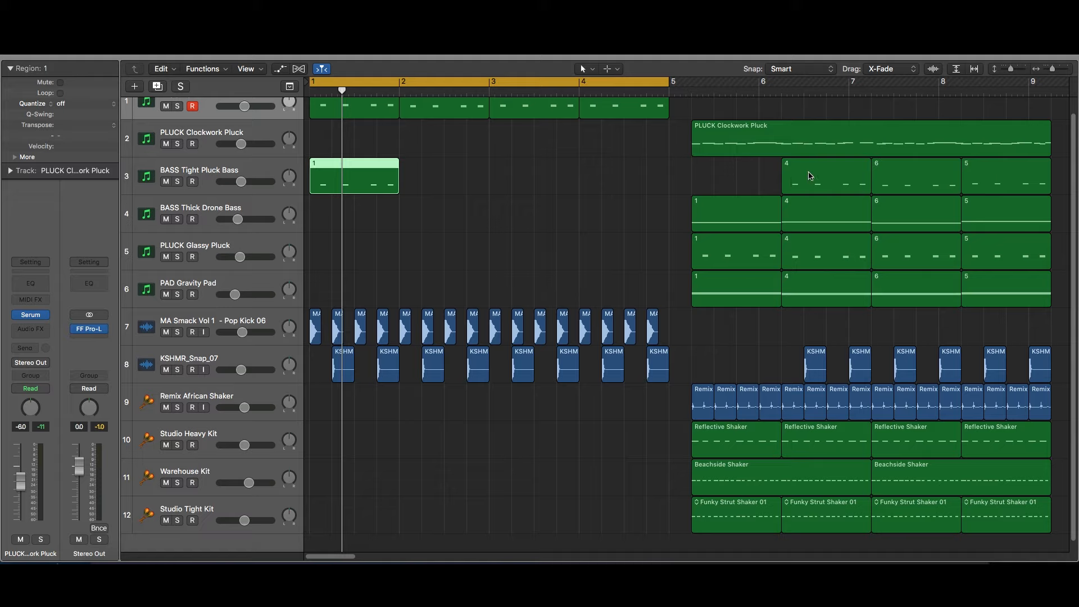
Step: Move Tight Pluck Bass regions 4, 6 and 5 to bars 2, 3 and 4 to complete the bass line
drag(795, 180, 412, 182)
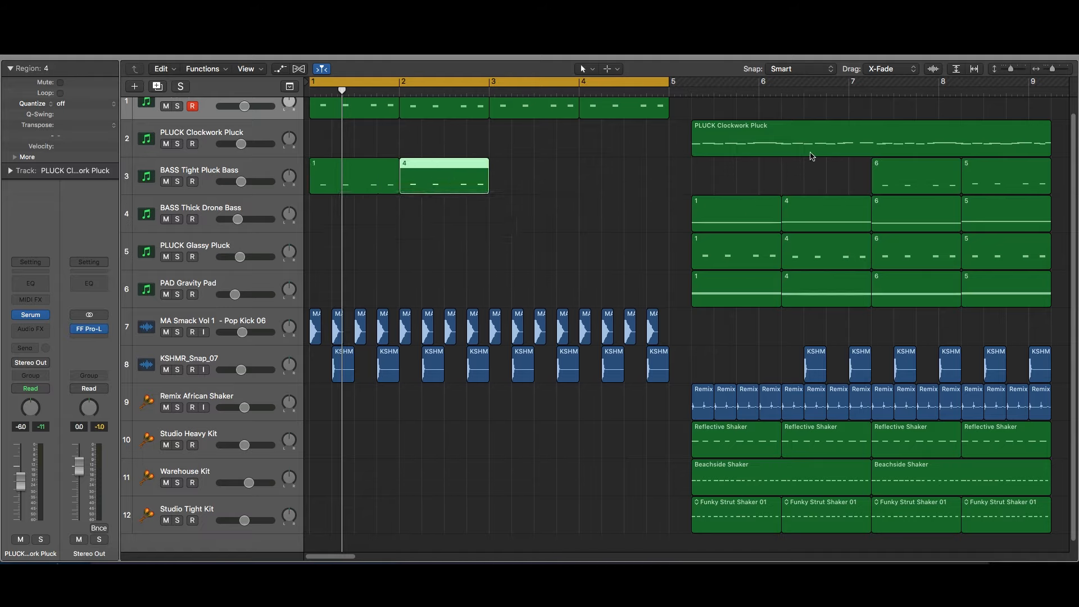
click(896, 180)
drag(896, 180, 621, 181)
drag(1003, 177, 629, 187)
scroll(738, 104, up, 1)
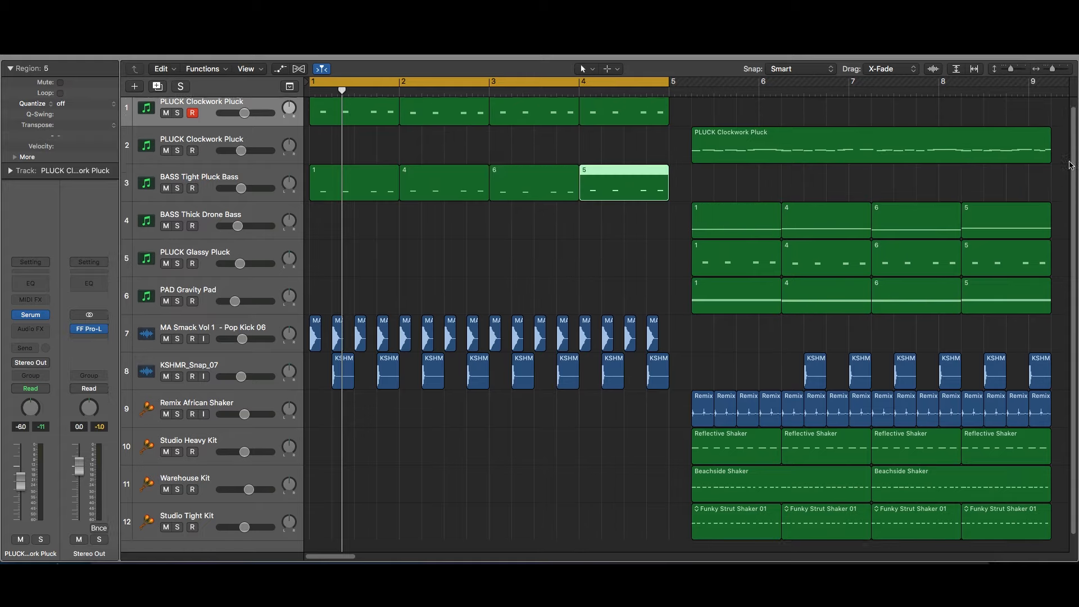
Step: Examine the lowest chord notes of Clockwork Pluck region 5 in the Piano Roll
double_click(630, 113)
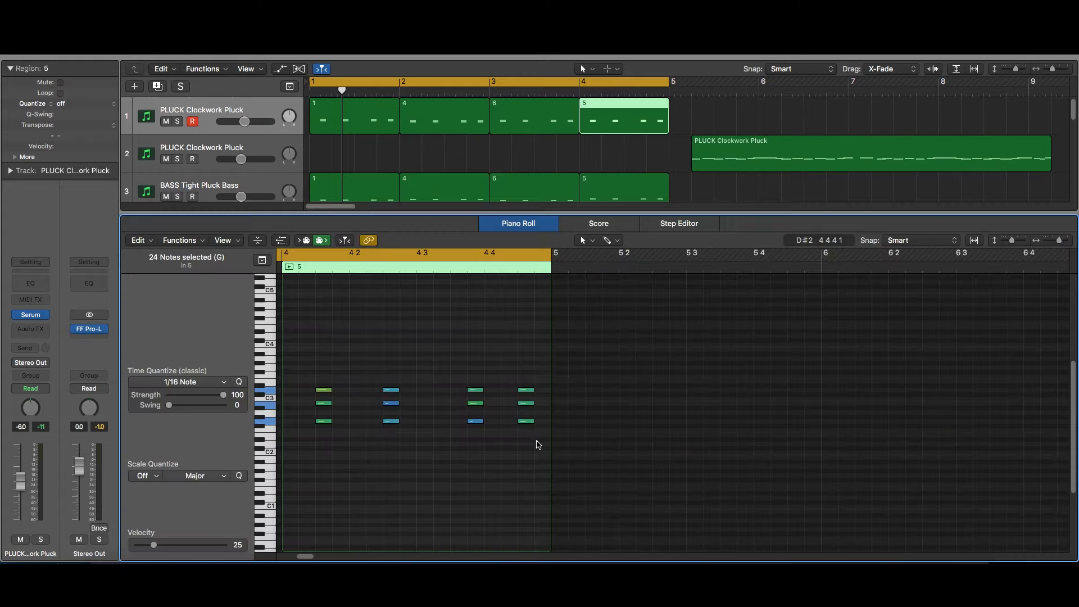
drag(537, 444, 292, 414)
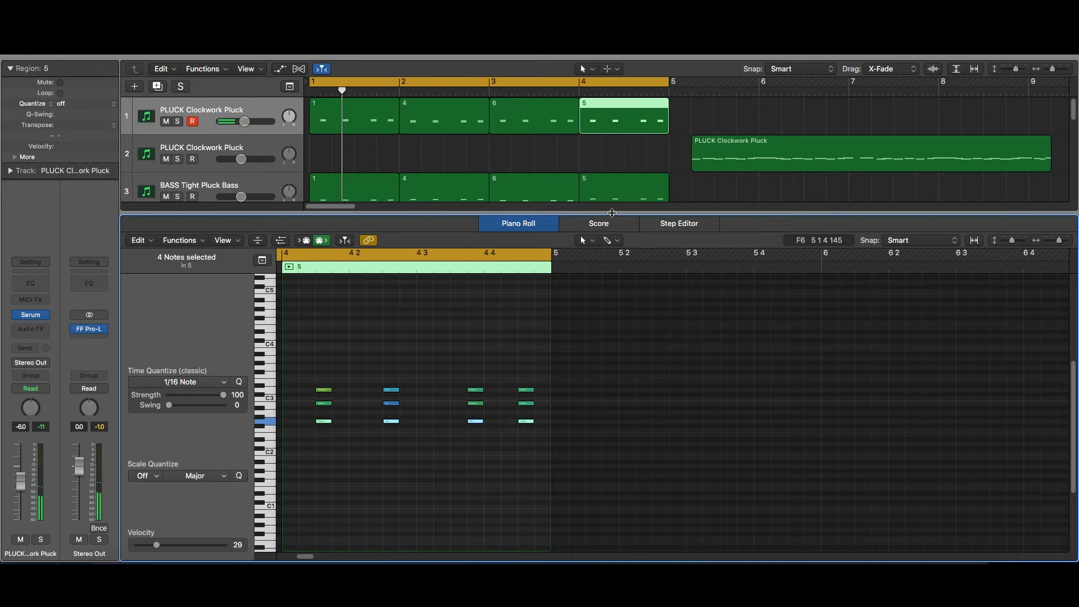
key(p)
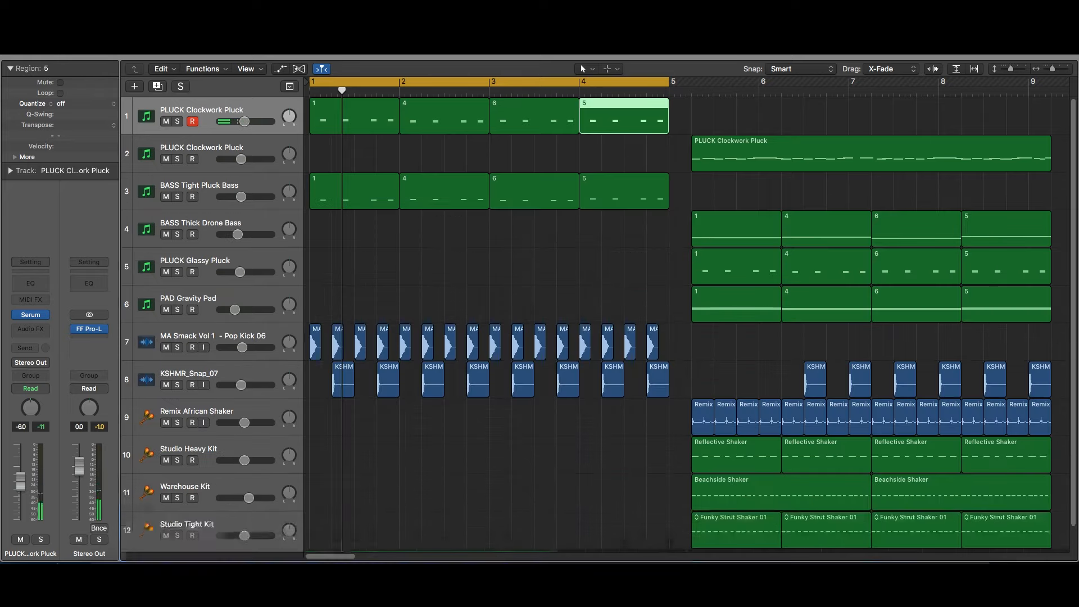
Step: Solo the Tight Pluck Bass track to hear it alone, then unsolo it and play back the full arrangement
click(177, 197)
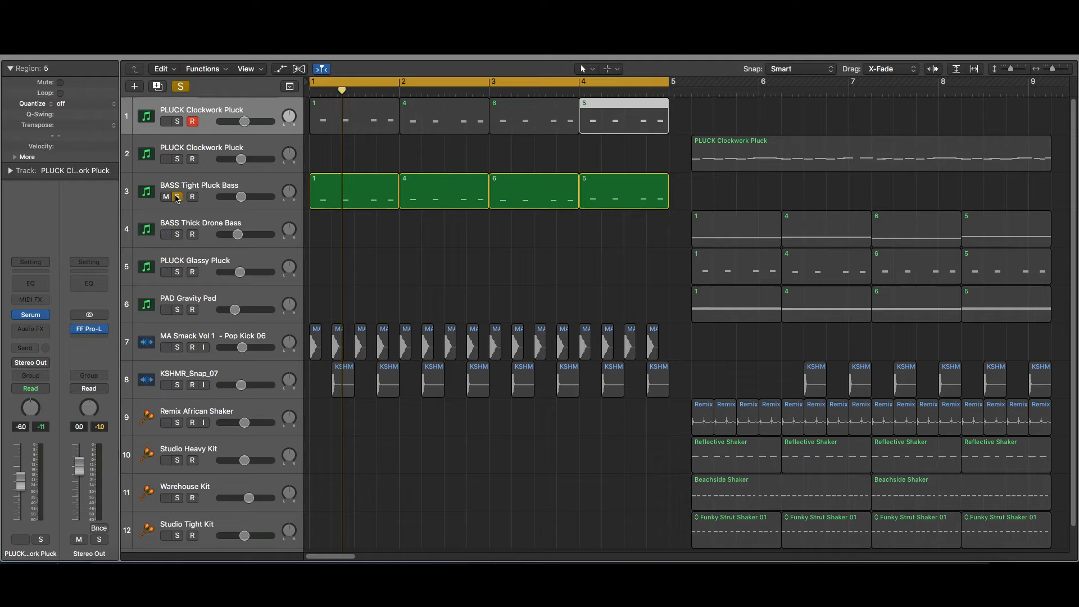
key(space)
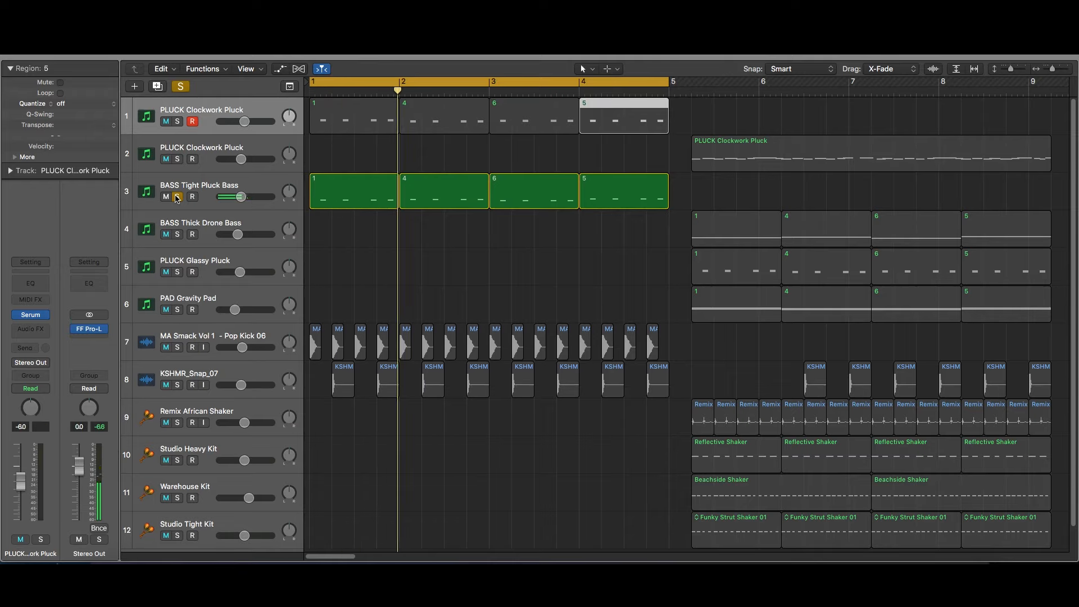
click(177, 197)
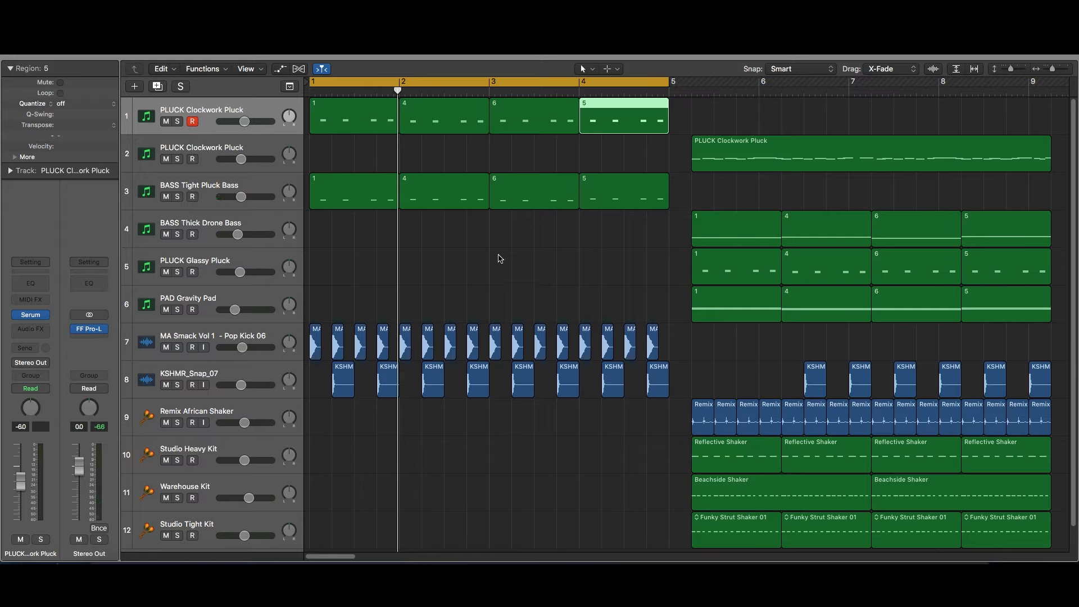
key(space)
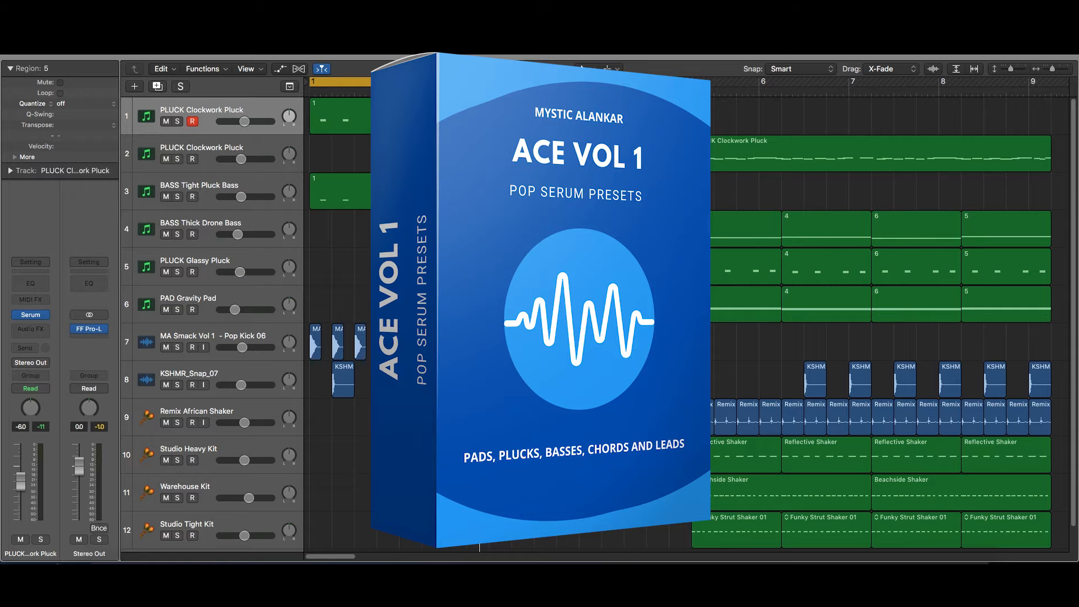
Step: Copy the four Clockwork Pluck regions in bars 1–4 from track 1 to the PLUCK Glassy Pluck track
click(351, 156)
drag(326, 157, 570, 126)
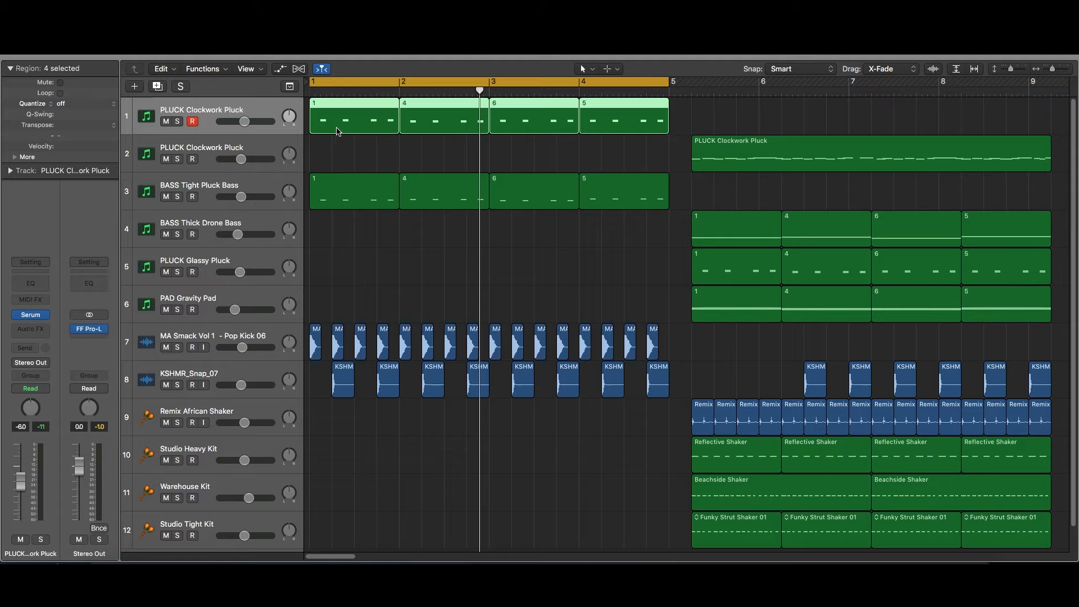
drag(337, 131, 337, 281)
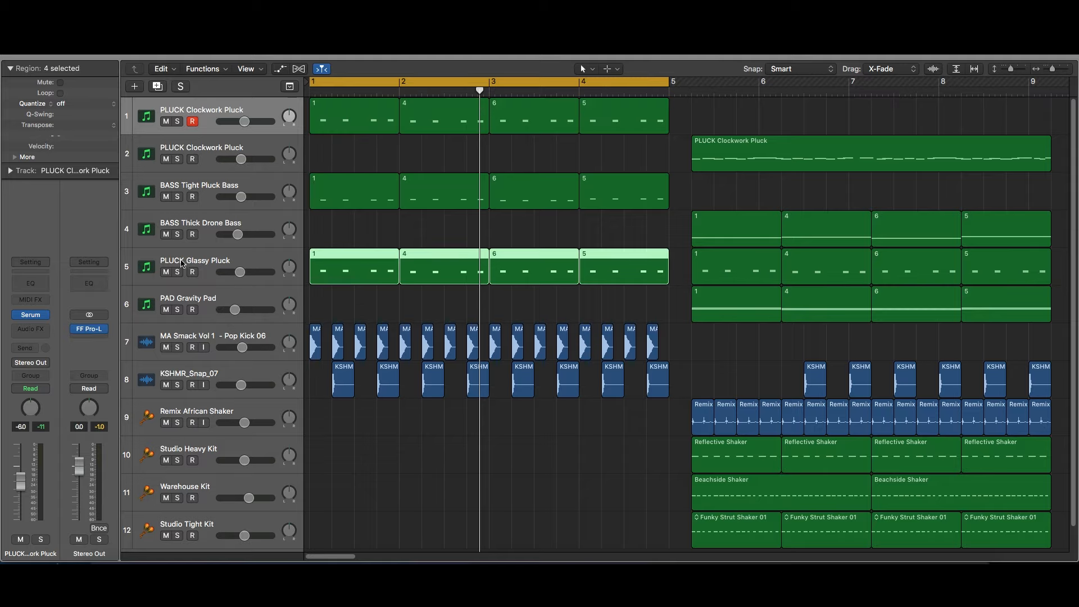
Step: Show the PLUCK Glassy Pluck preset in Serum's Mystic Alankar - Ace Vol. 1 list, then play the arrangement with this layer
click(216, 261)
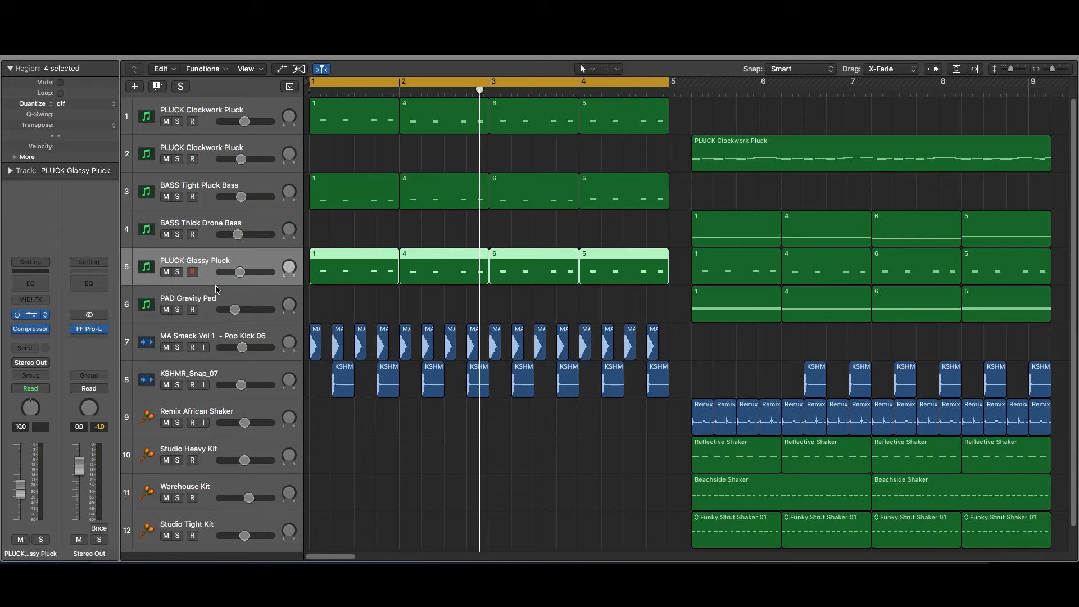
click(345, 101)
mouse_move(384, 165)
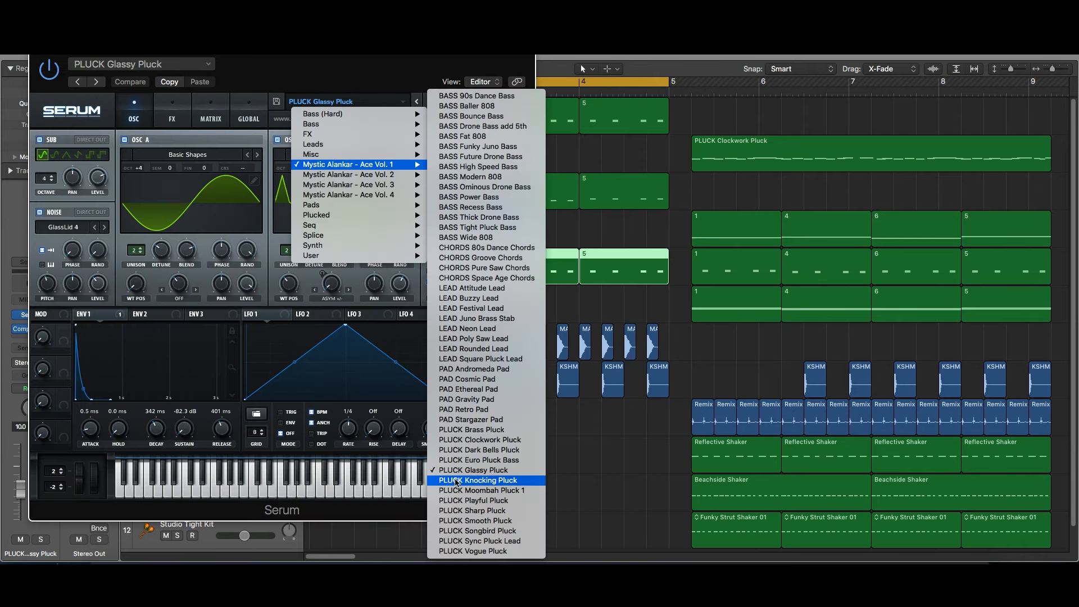
key(space)
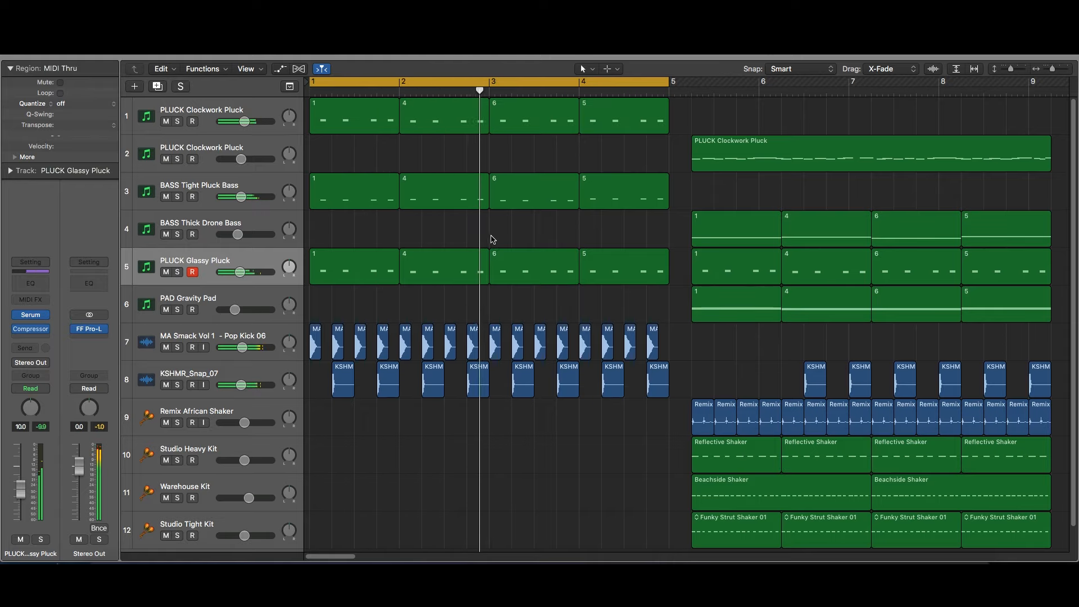
key(space)
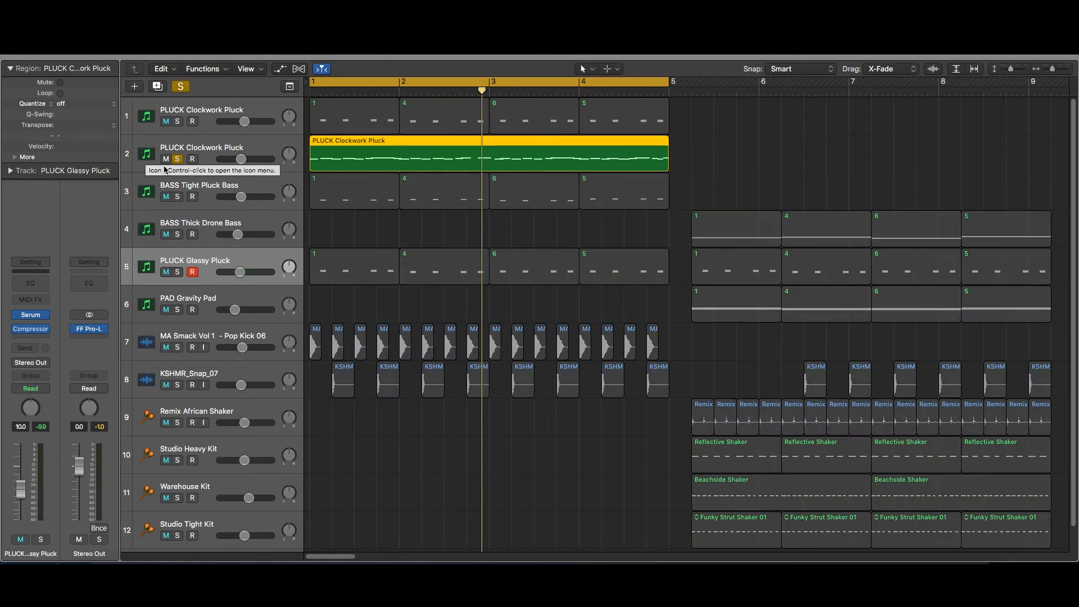
Step: Review the soloed Clockwork Pluck melody on track 2 in the Piano Roll, then unsolo it and play the full arrangement
double_click(368, 160)
key(space)
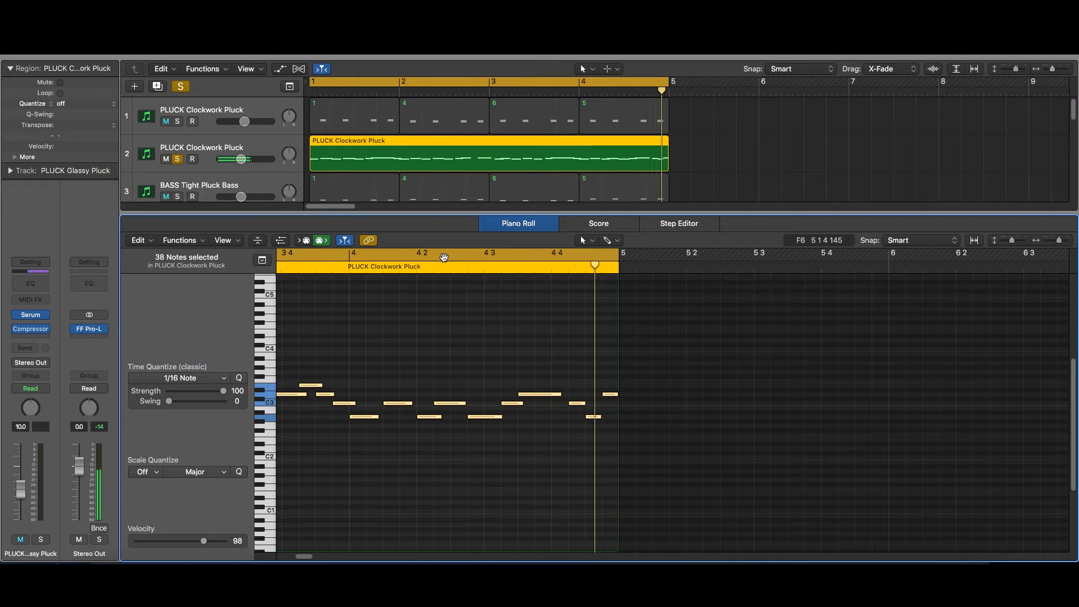
click(201, 167)
key(s)
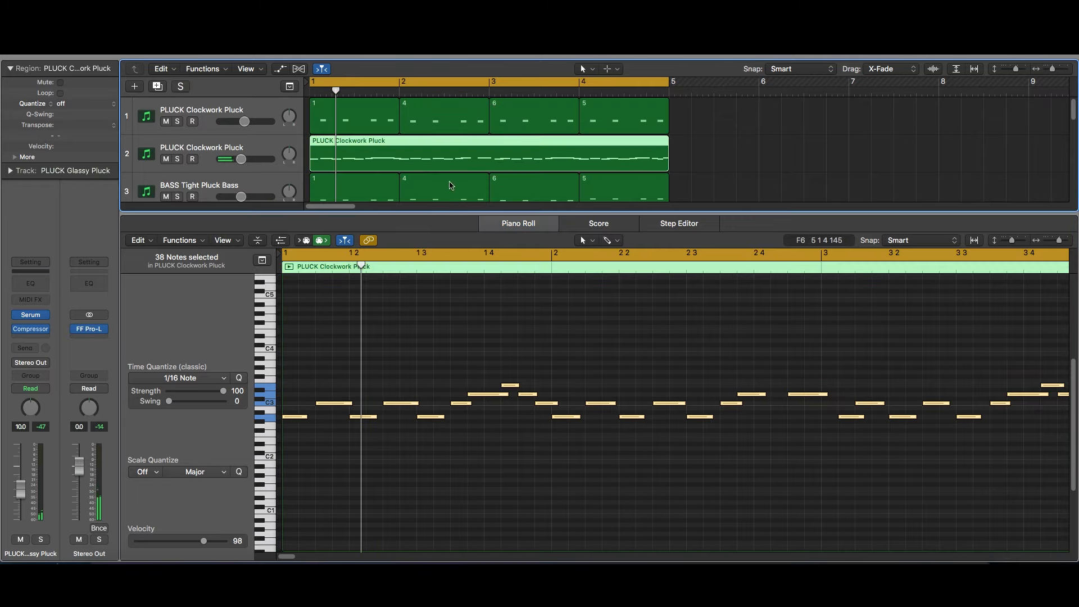
drag(518, 213, 531, 565)
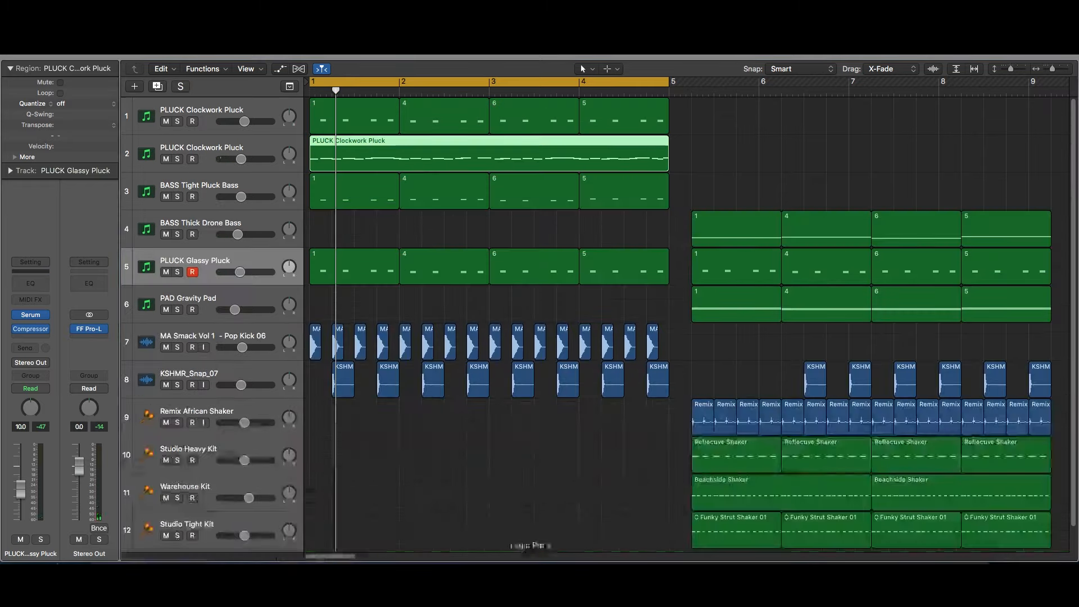
key(space)
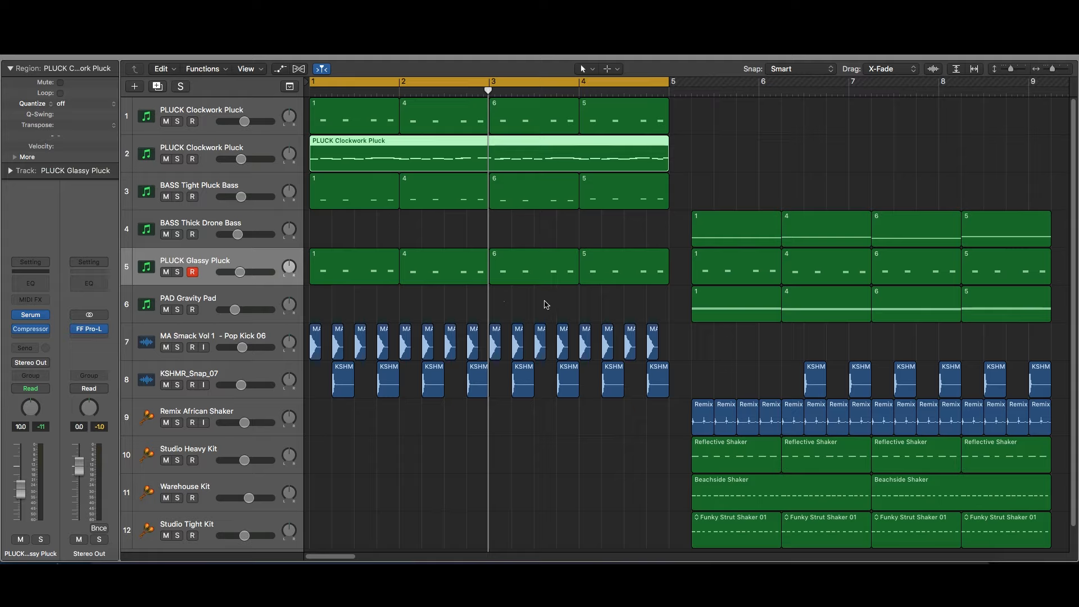
Step: Copy Glassy Pluck regions 1, 4, 6 and 5 in bars 1–4 down to the PAD Gravity Pad track
click(338, 276)
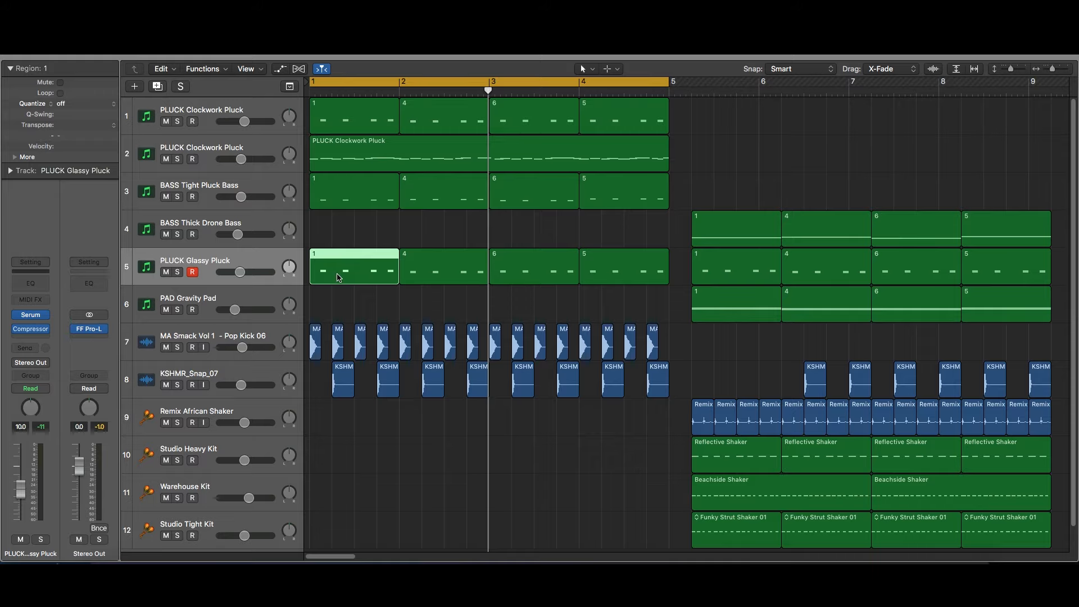
drag(337, 276, 339, 309)
drag(515, 272, 515, 299)
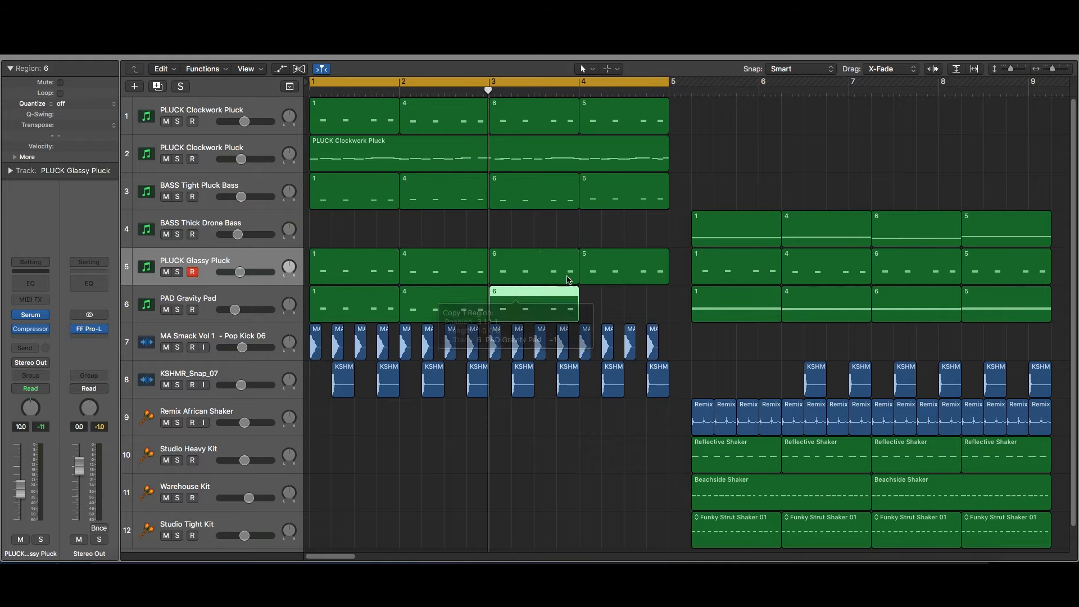
drag(601, 275, 602, 276)
drag(601, 276, 602, 306)
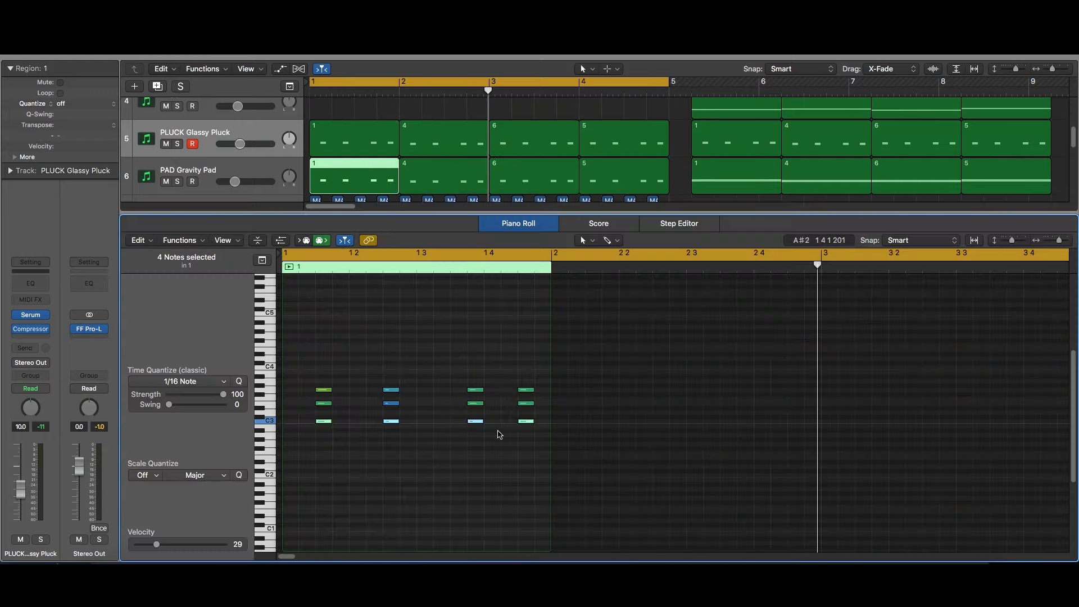
Step: In Gravity Pad region 1, delete every chord except the first and stretch that chord across the whole bar
drag(537, 460, 381, 356)
key(Delete)
drag(314, 357, 545, 437)
drag(316, 421, 283, 427)
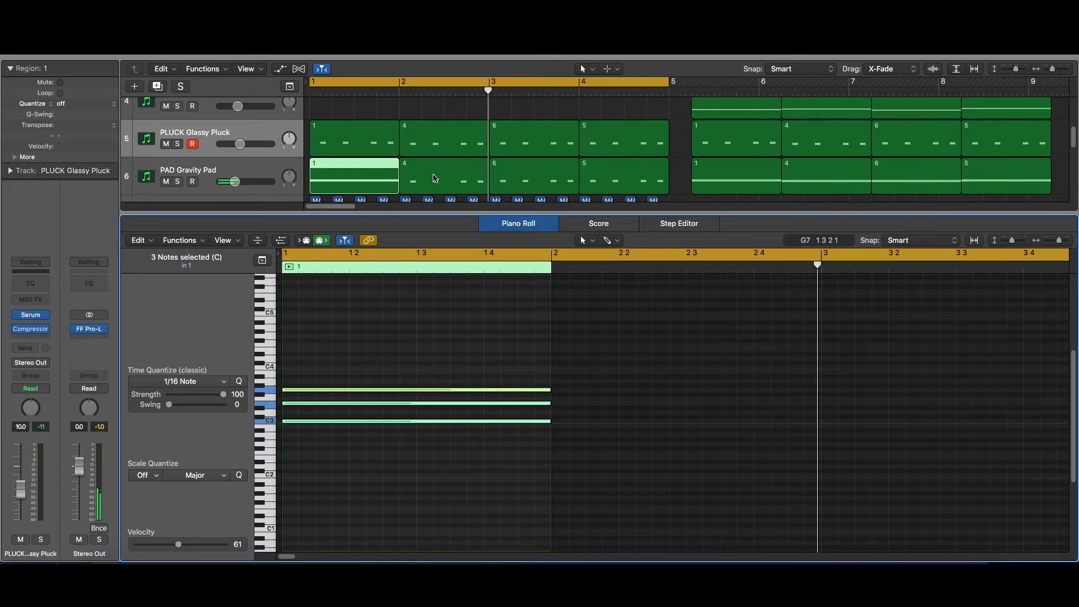
Step: Copy the four sustained Gravity Pad regions from the right of the timeline to bars 1–4 and play the arrangement
click(434, 178)
drag(686, 172, 537, 178)
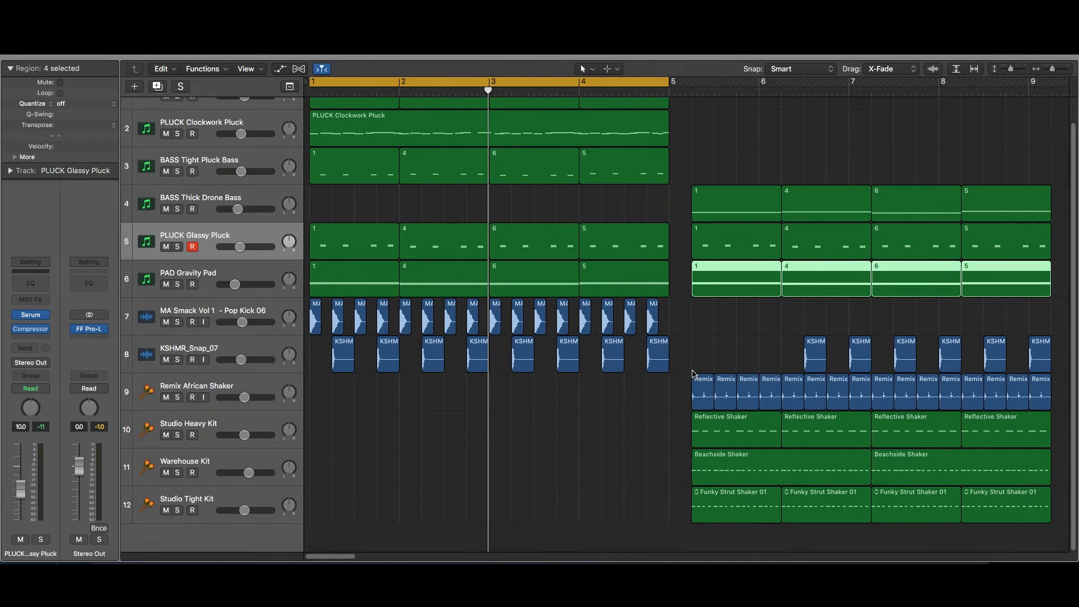
key(space)
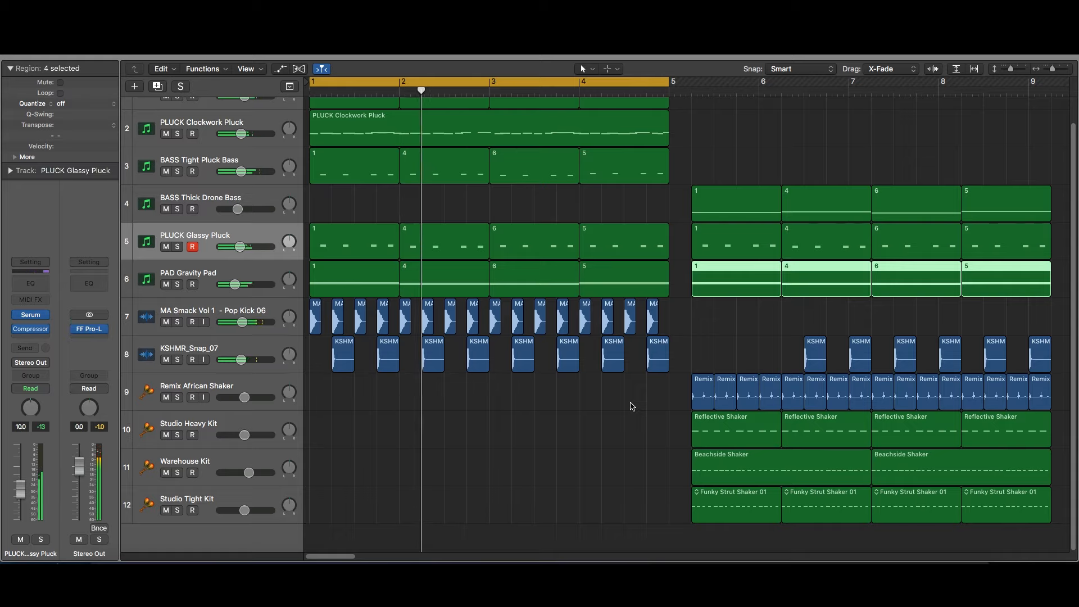
scroll(629, 300, up, 2)
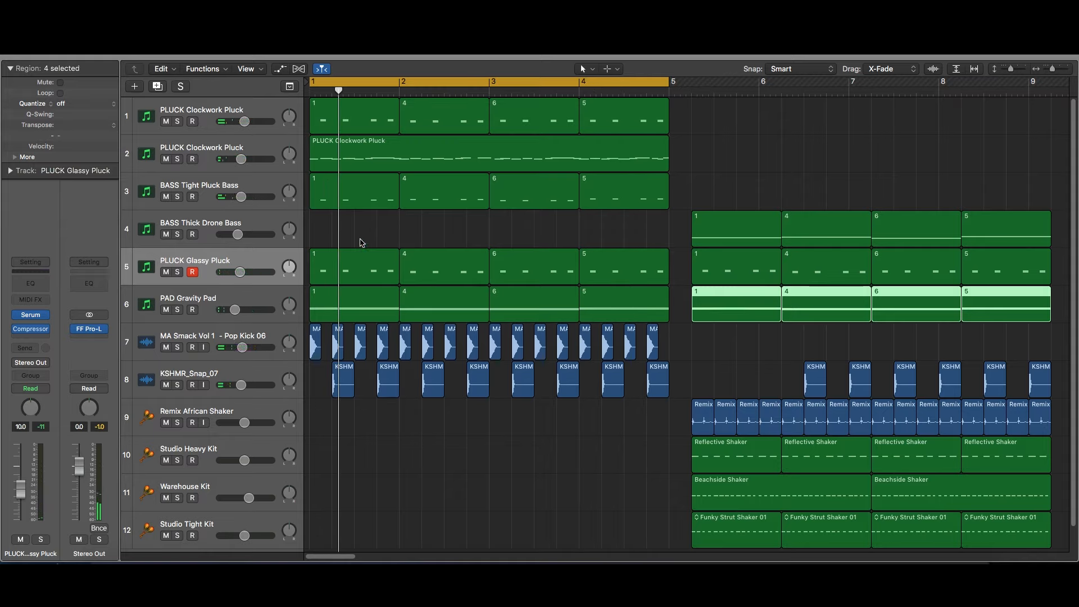
Step: Mute the Tight Pluck Bass track and move the four Thick Drone Bass regions to bars 1–4
click(166, 197)
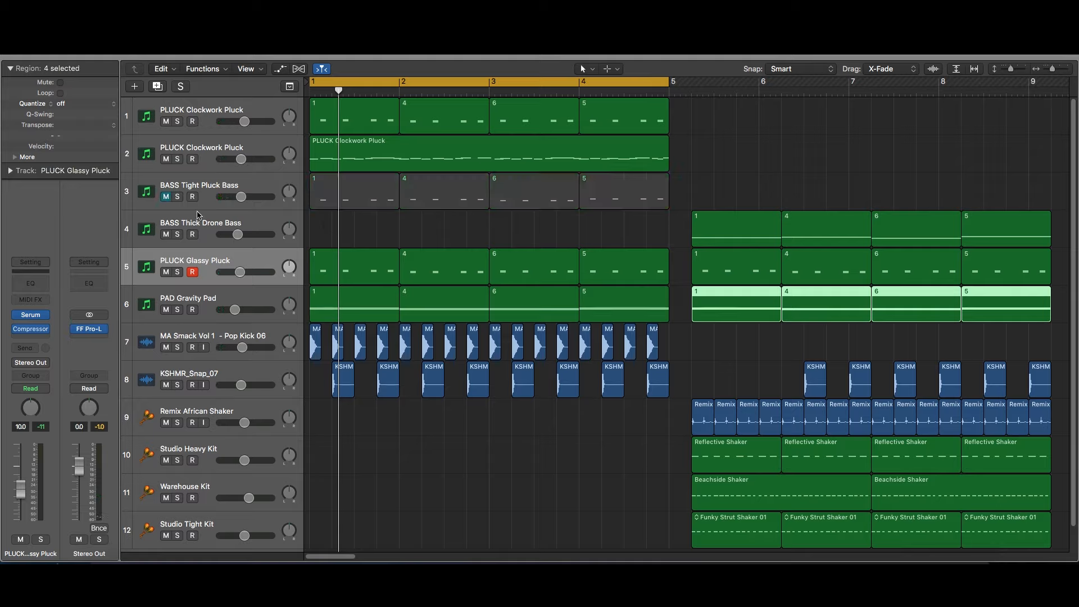
click(349, 225)
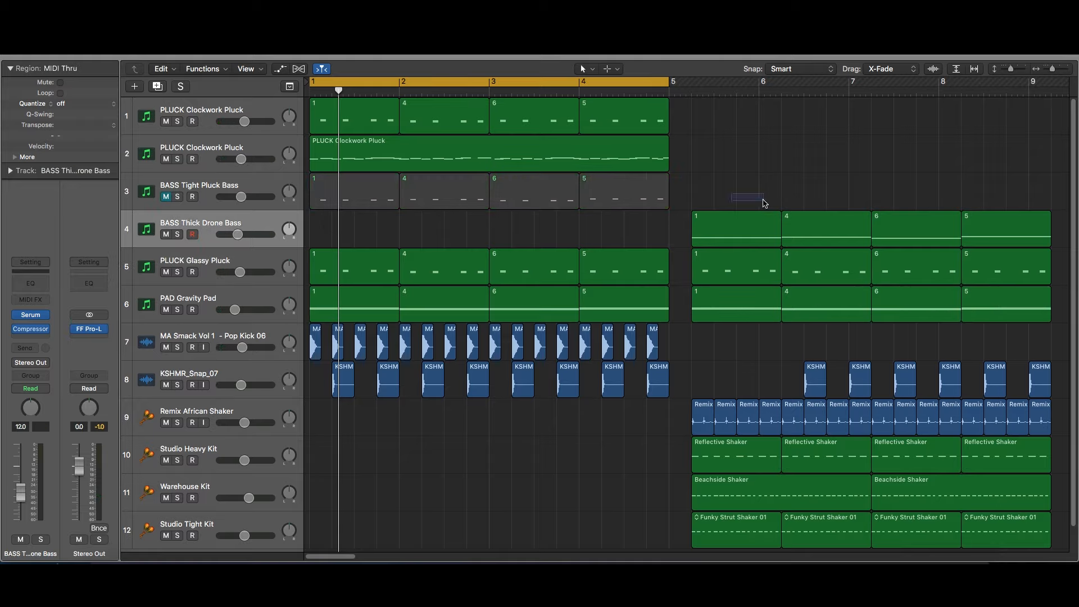
drag(739, 230, 312, 228)
click(392, 358)
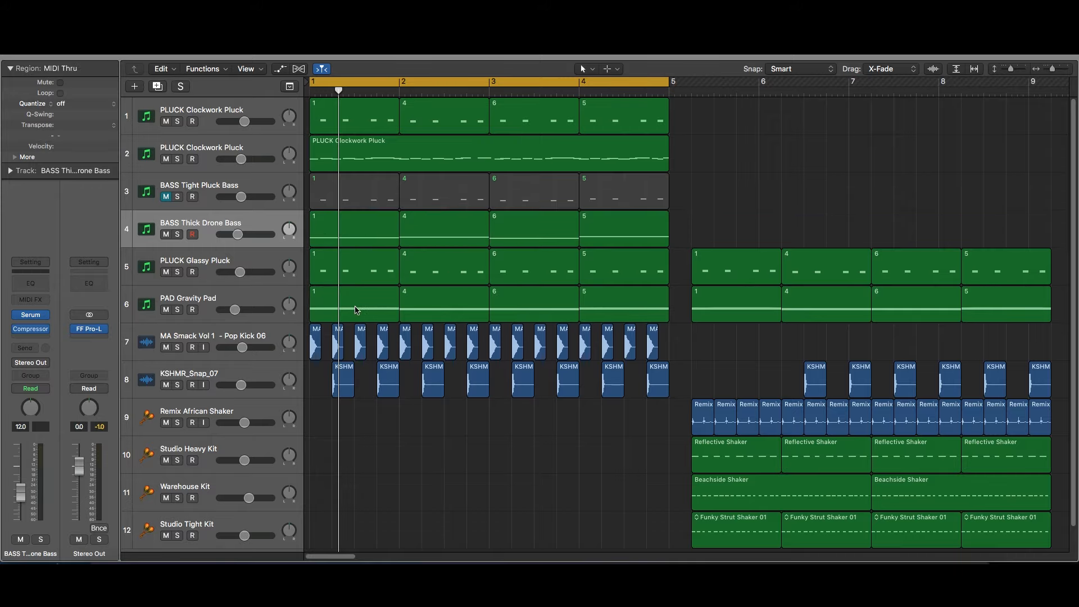
Step: Examine the lowest chord note of Gravity Pad region 1 in the Piano Roll, then compare it with Thick Drone Bass region 1
double_click(355, 309)
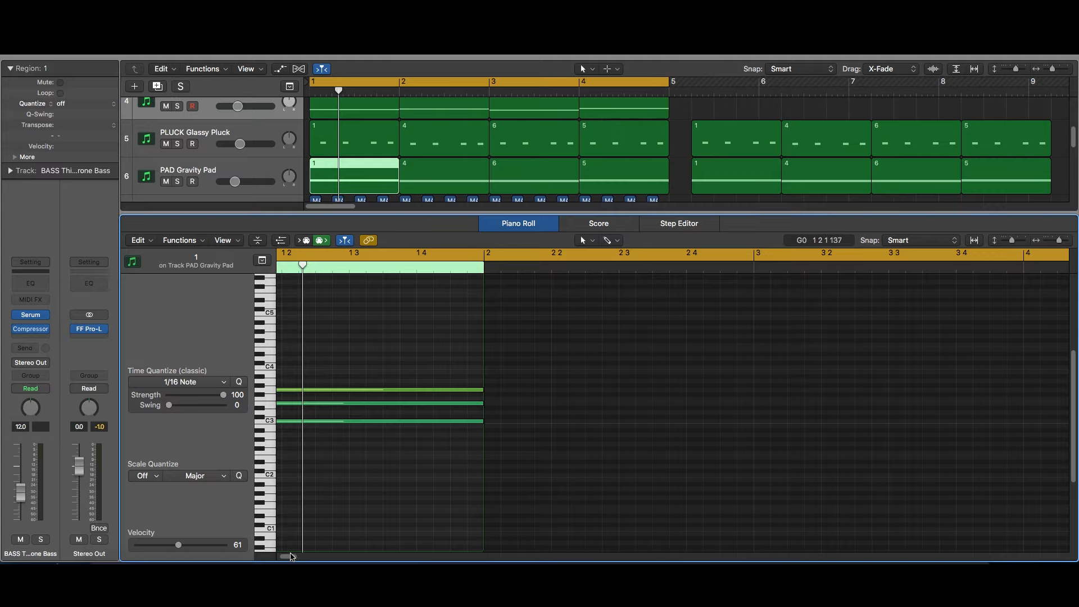
click(345, 422)
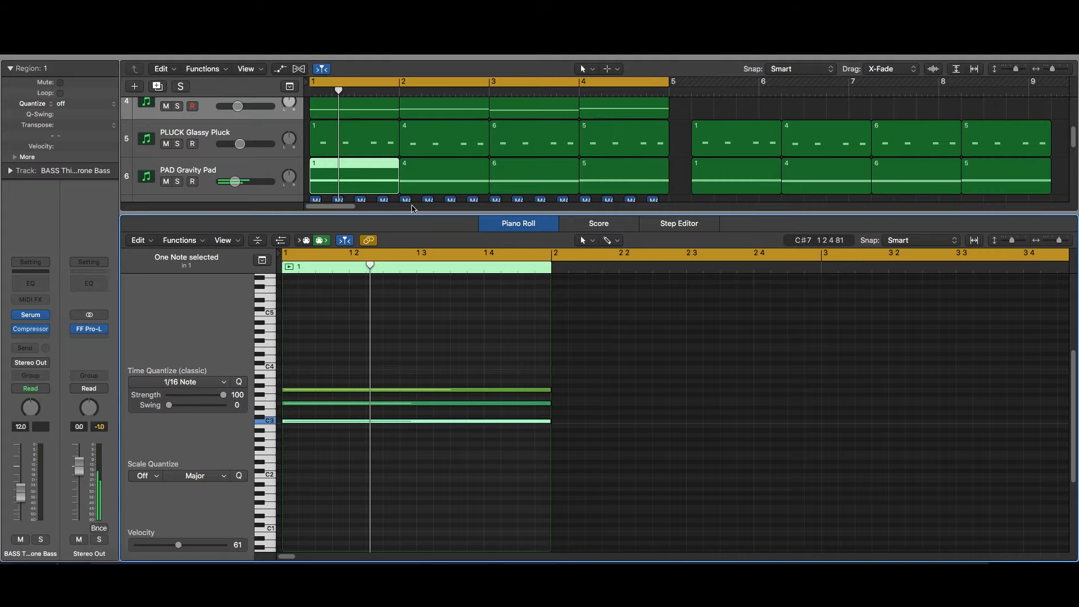
drag(412, 209, 444, 541)
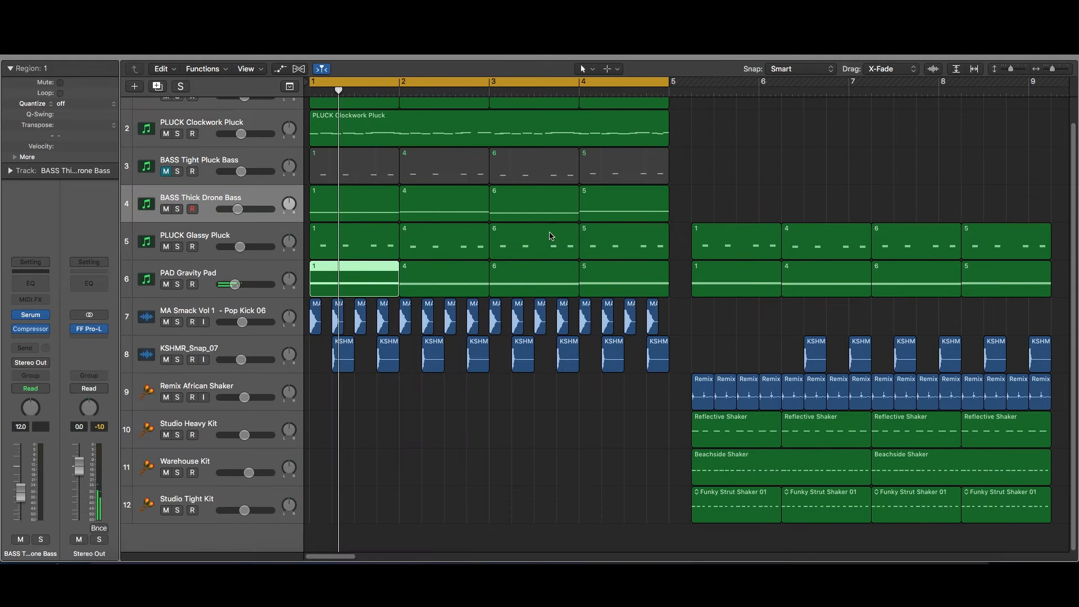
click(346, 197)
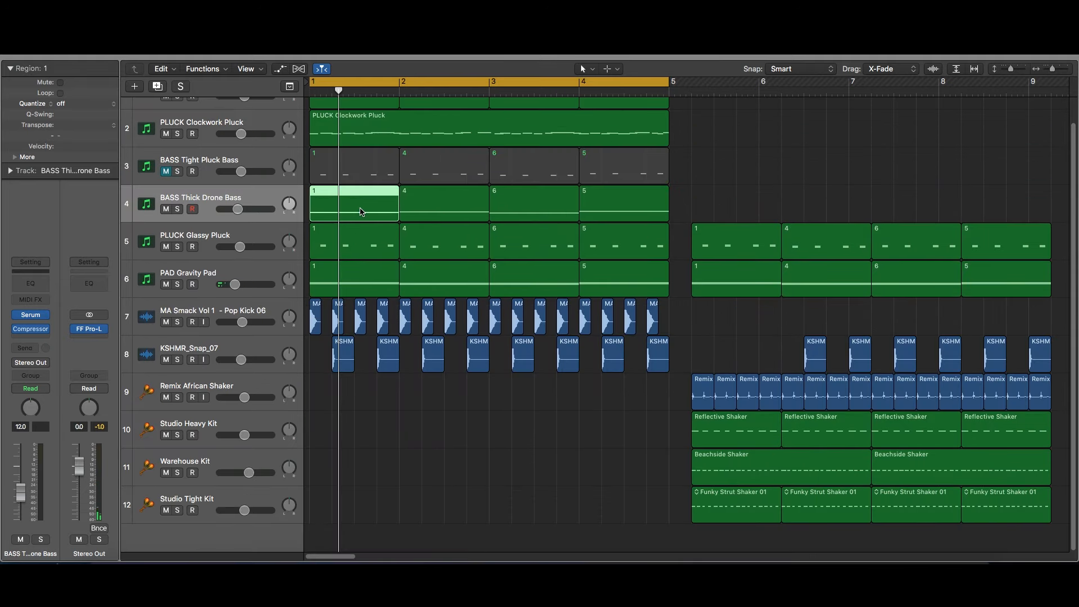
key(p)
key(p)
Step: Open the Compressor on Thick Drone Bass, solo the track, and compare playback with the Compressor active and bypassed
click(32, 329)
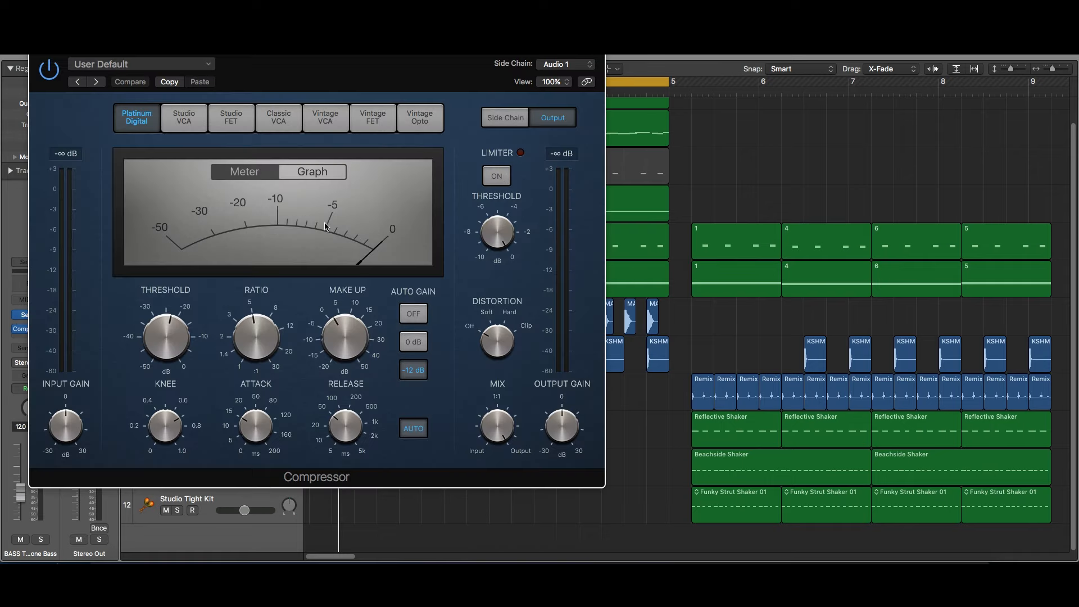
drag(493, 56, 869, 53)
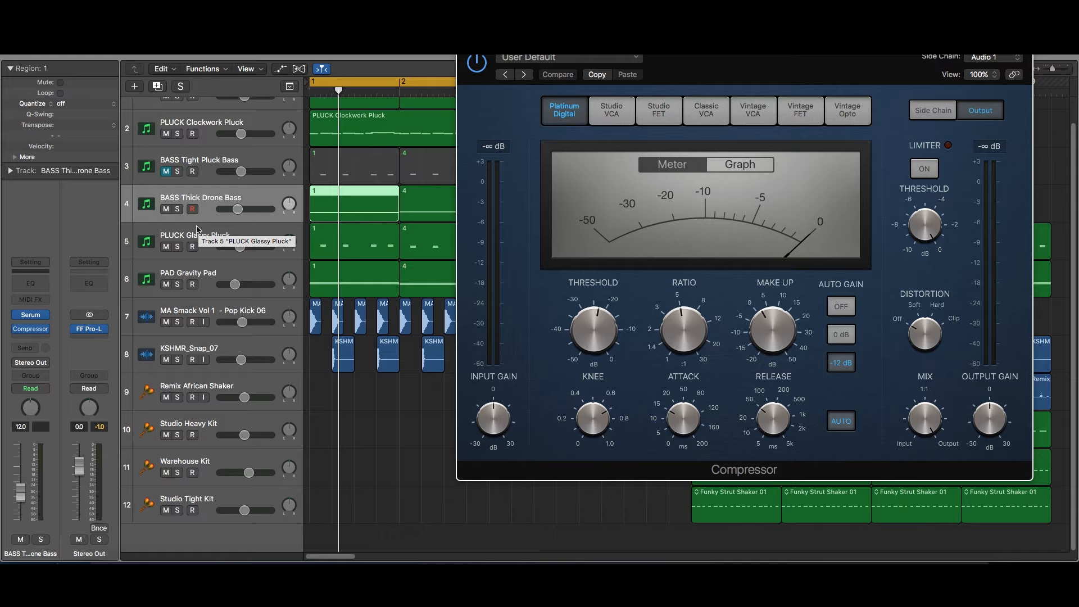
click(177, 209)
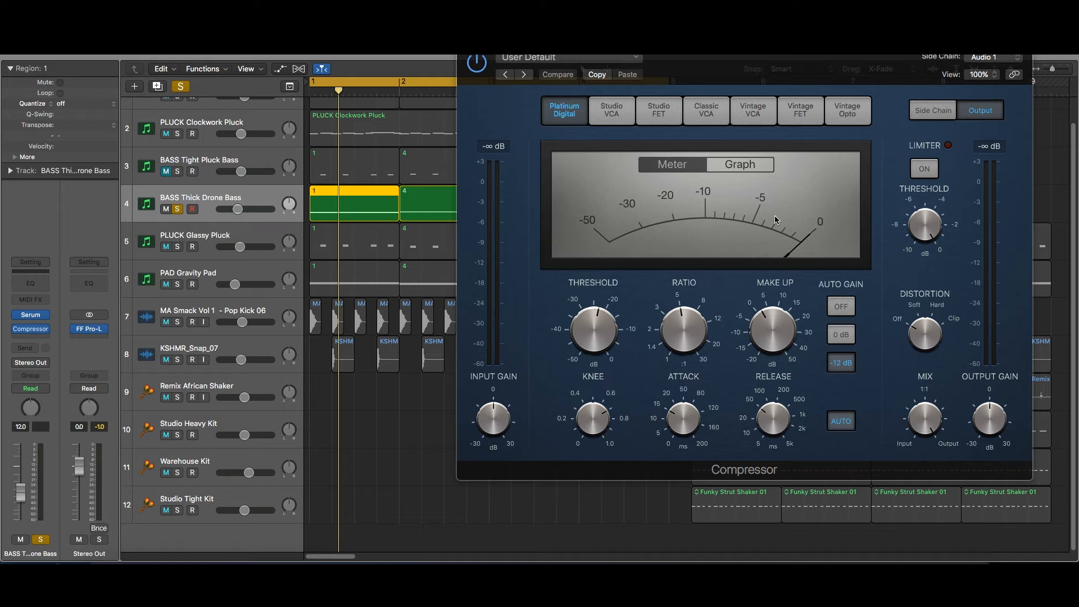
key(space)
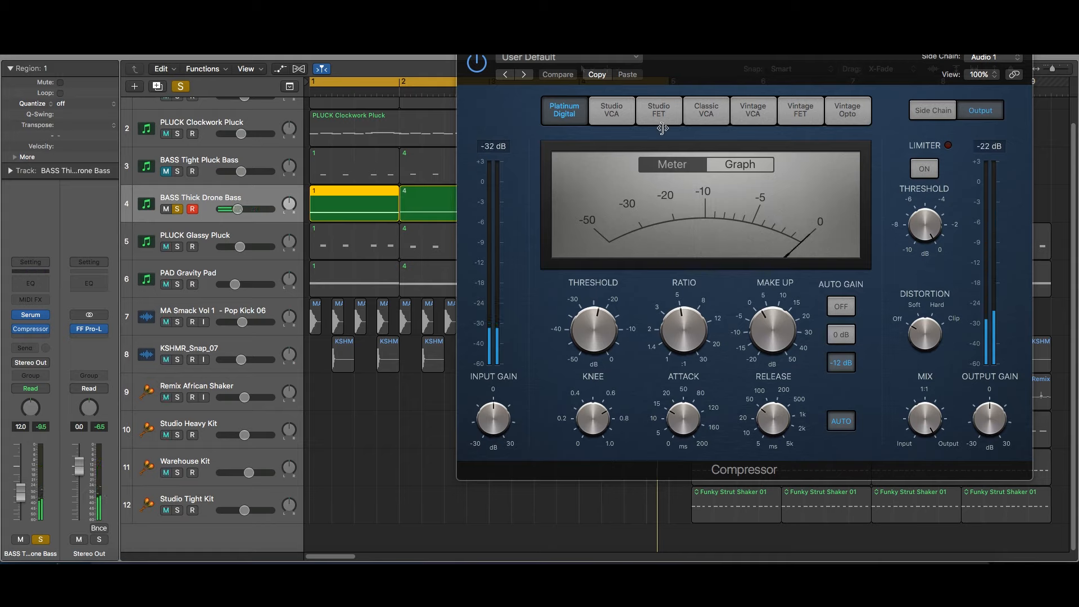
click(532, 169)
key(space)
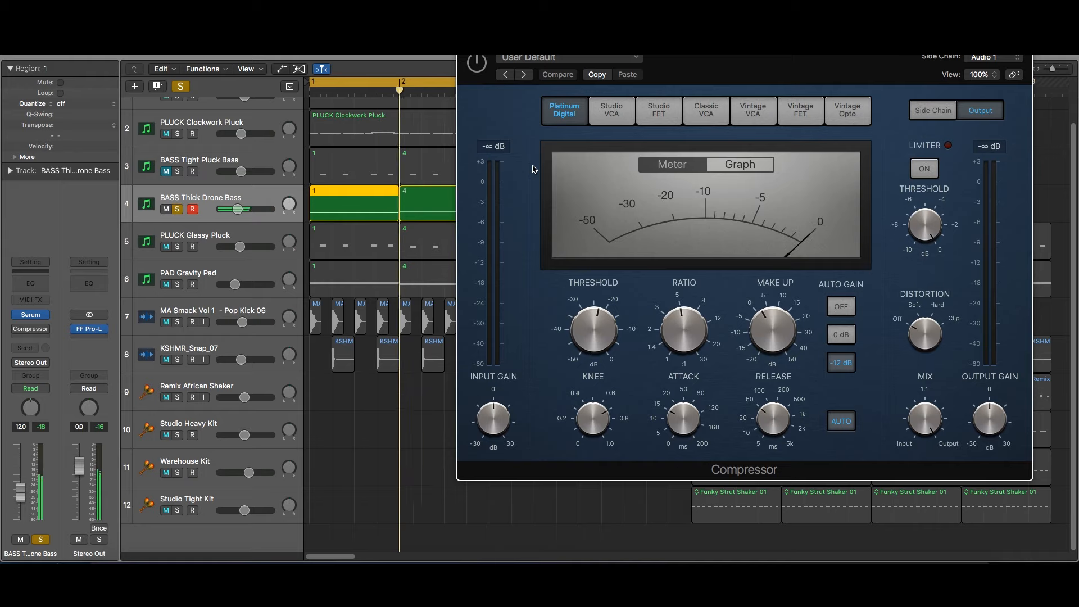
drag(670, 57, 697, 84)
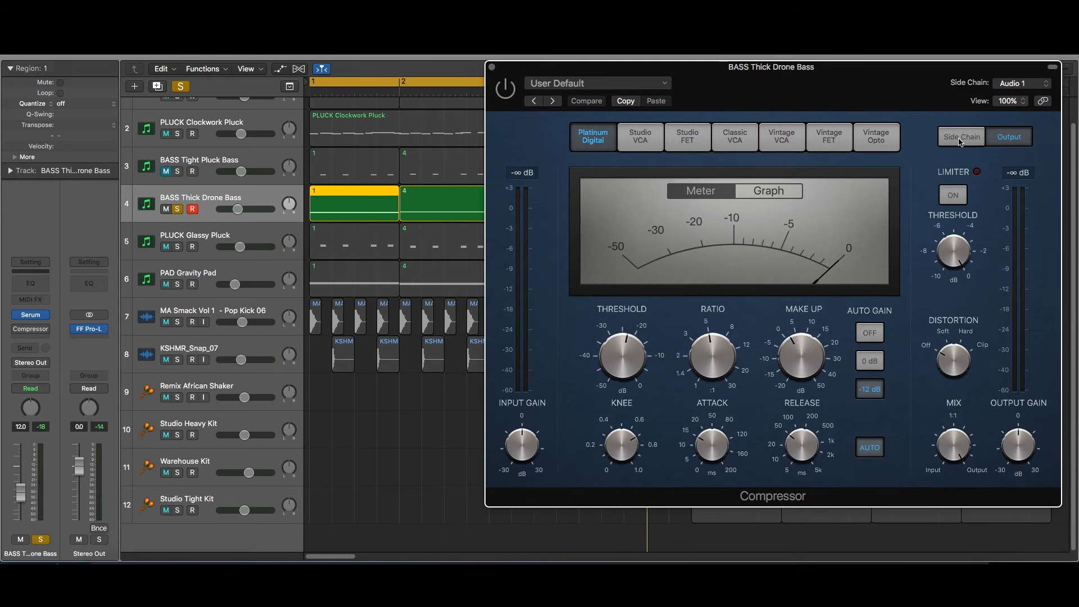
Step: Choose Audio 1 - MA Smack Vol 1 - Pop Kick 06 as the Compressor's side-chain source and adjust its ratio around 5:1
click(1014, 86)
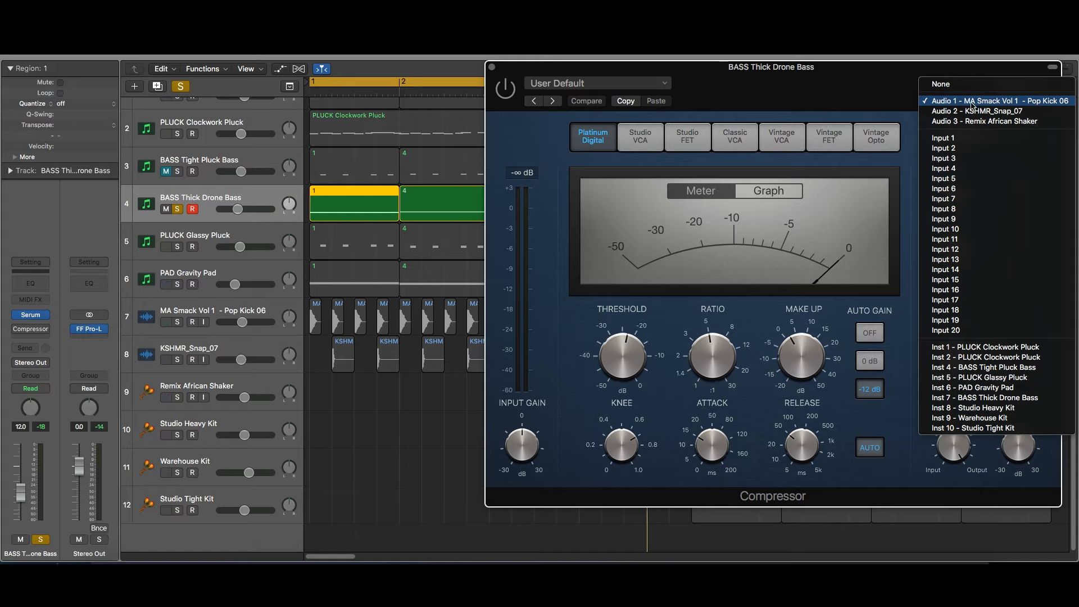
click(1035, 104)
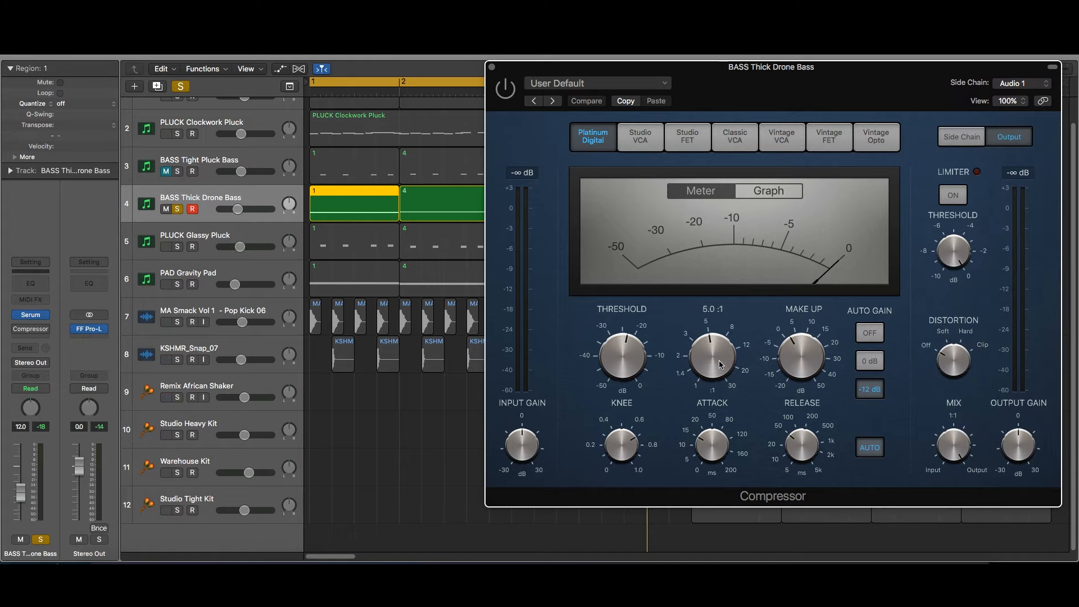
mouse_move(700, 370)
mouse_down()
mouse_move(703, 357)
mouse_move(703, 372)
mouse_up()
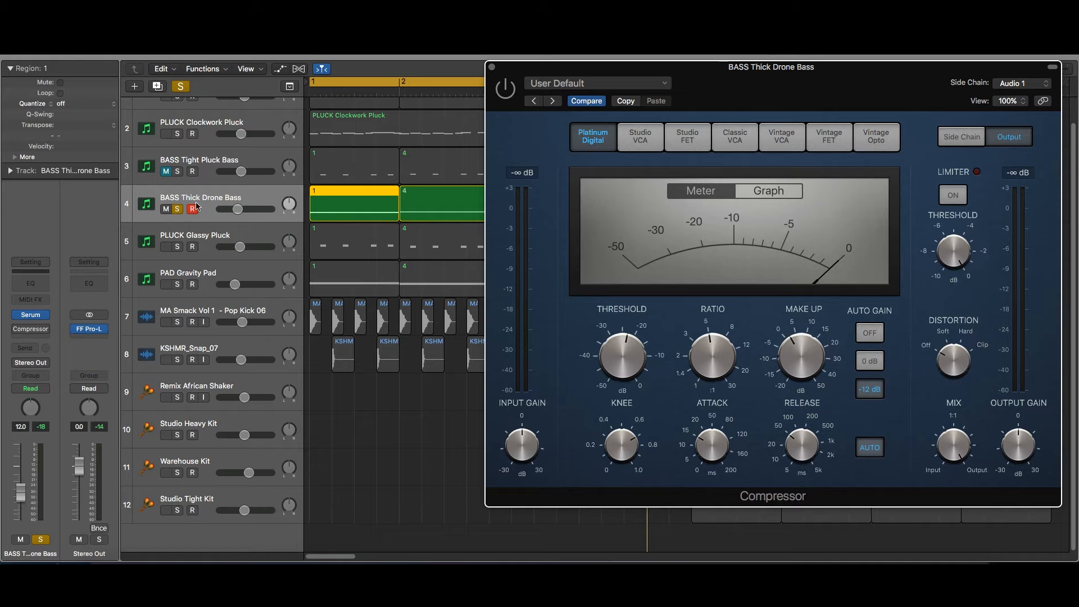
Step: Listen to the soloed Thick Drone Bass with its side-chain compression, then solo Gravity Pad for comparison and clear the solo
key(space)
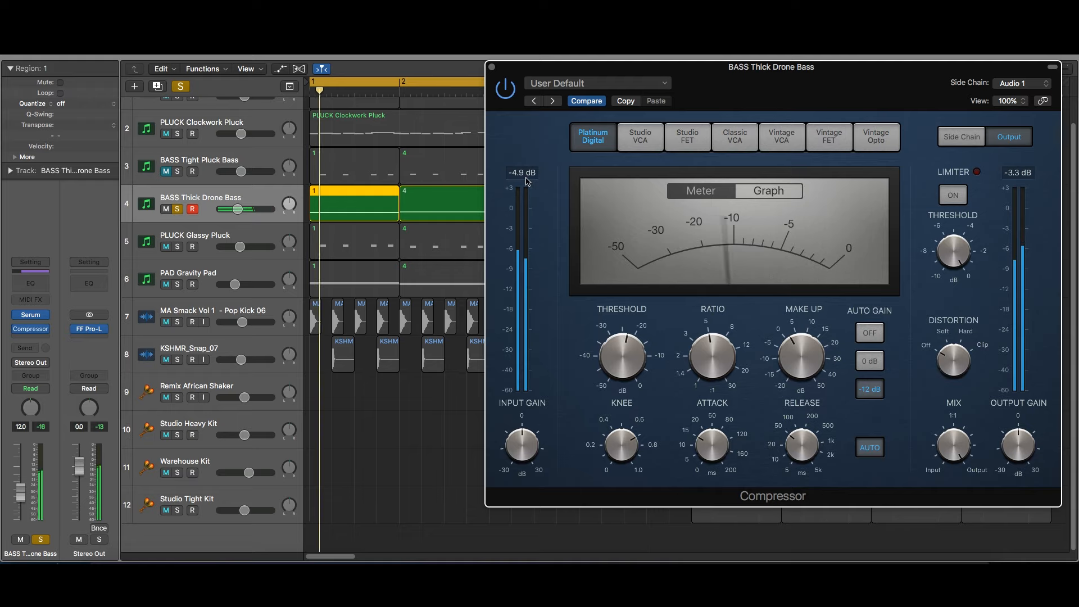
key(s)
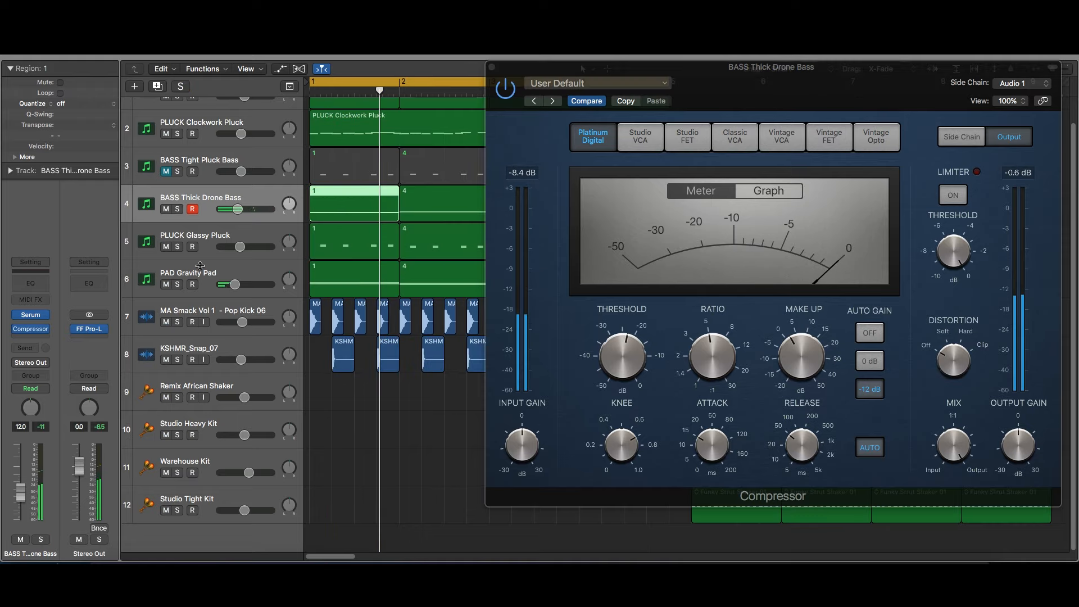
click(177, 285)
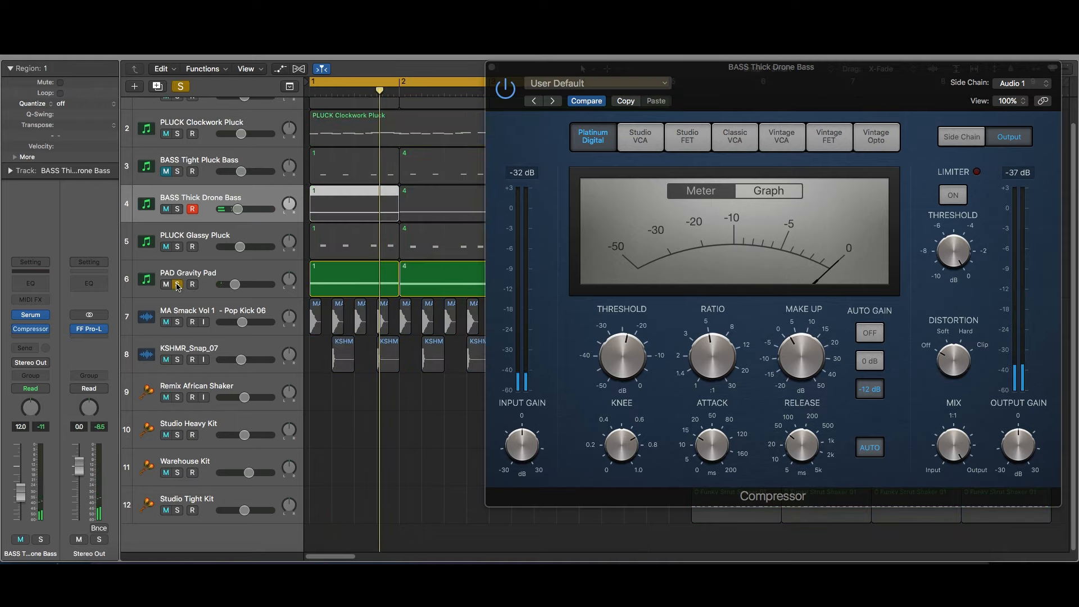
click(205, 289)
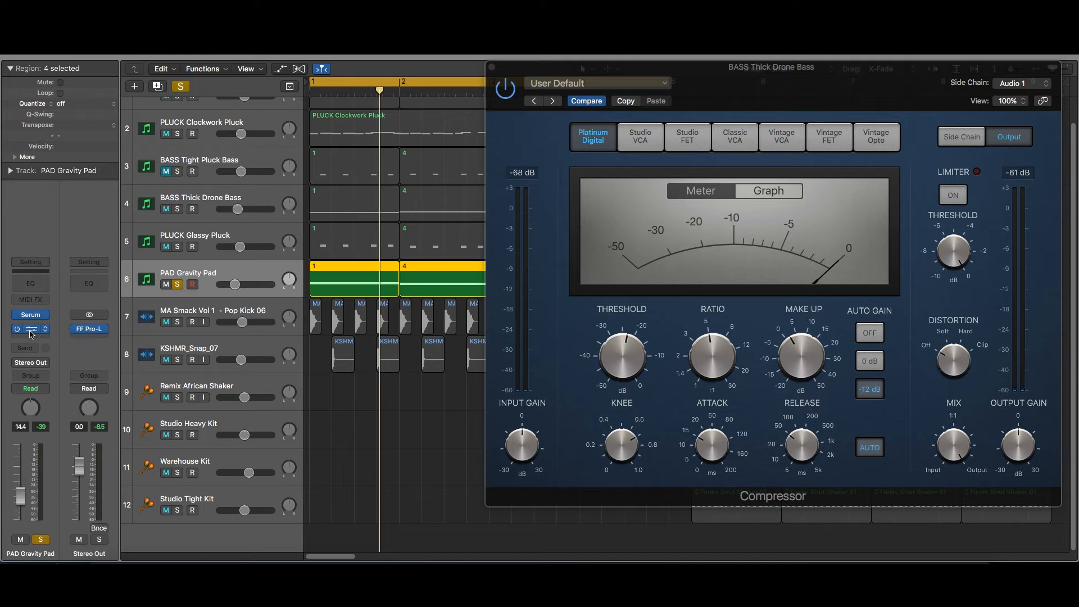
key(space)
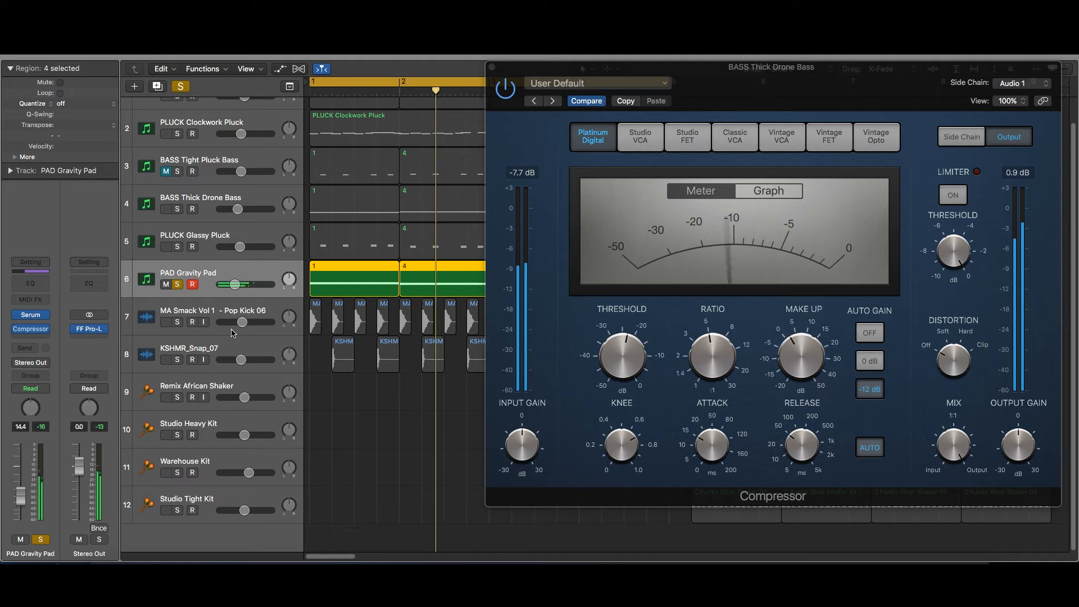
click(178, 285)
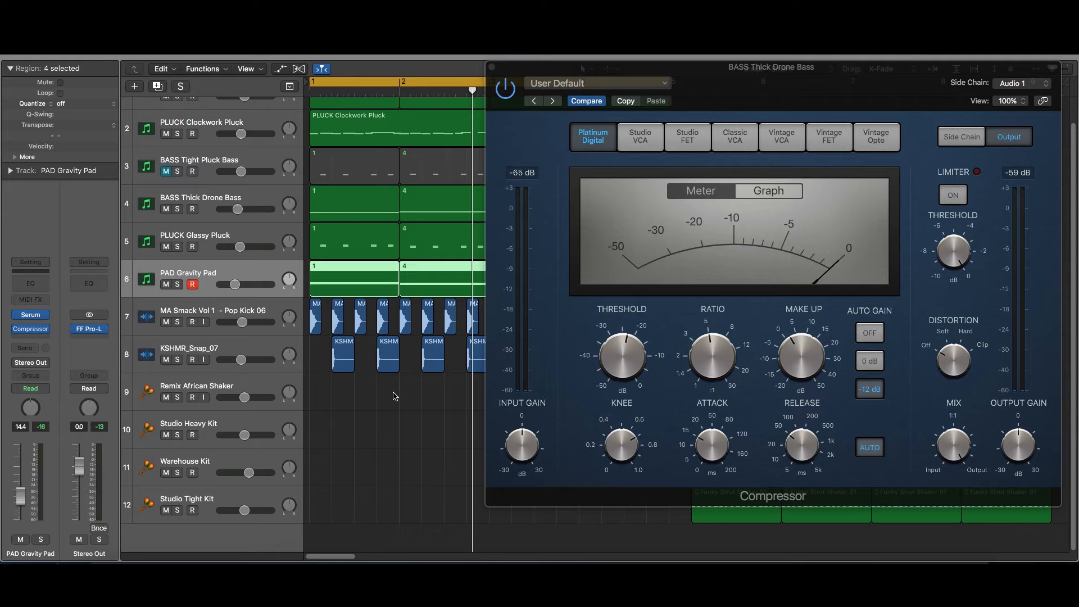
Step: Close the Compressor window and play the full four-bar loop with all active tracks
key(space)
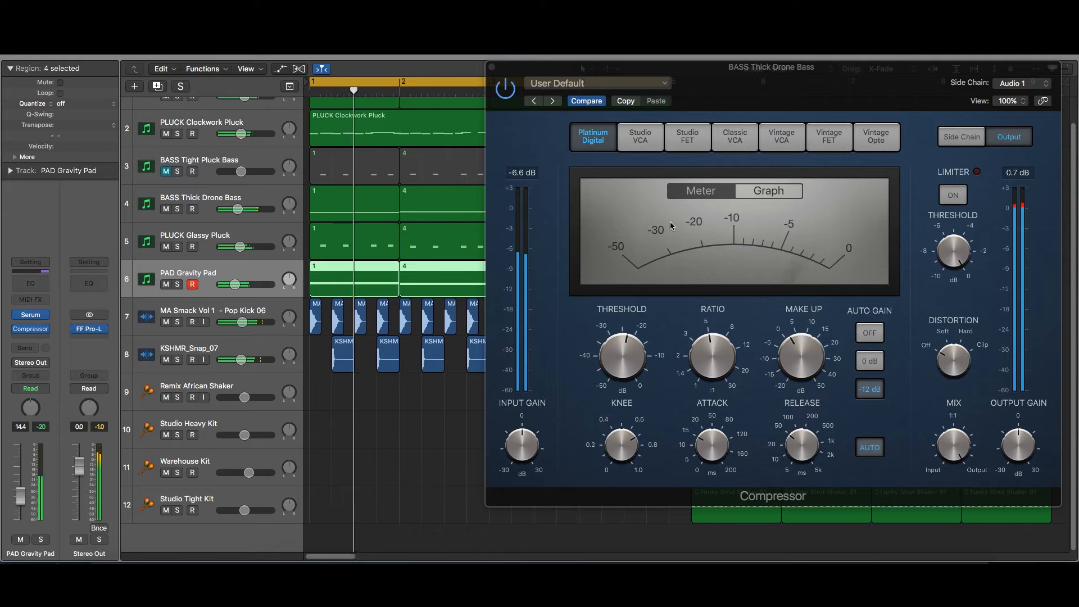
click(492, 66)
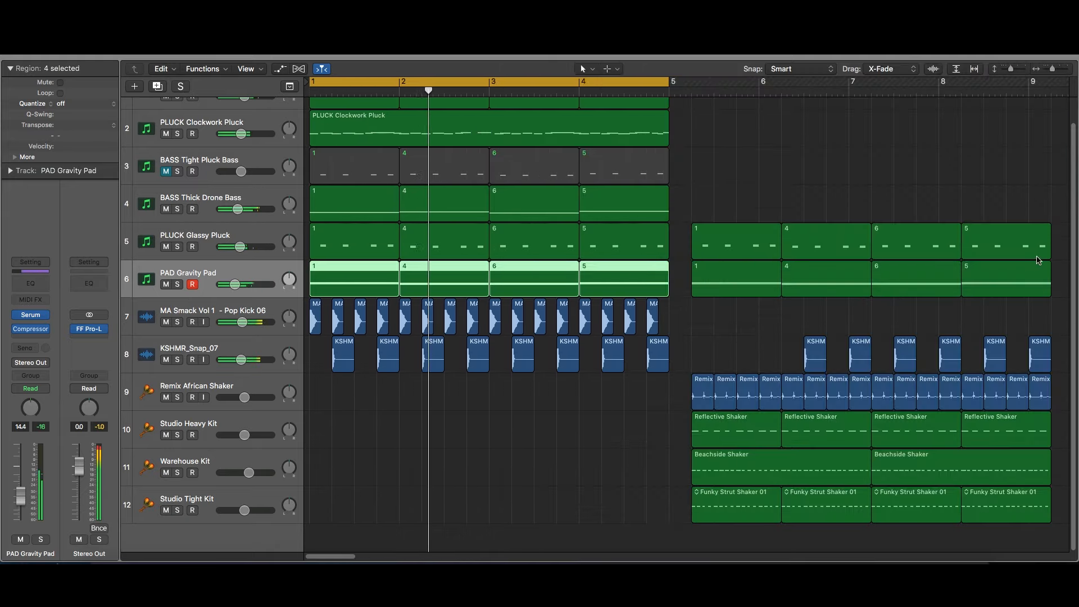
scroll(1068, 167, up, 2)
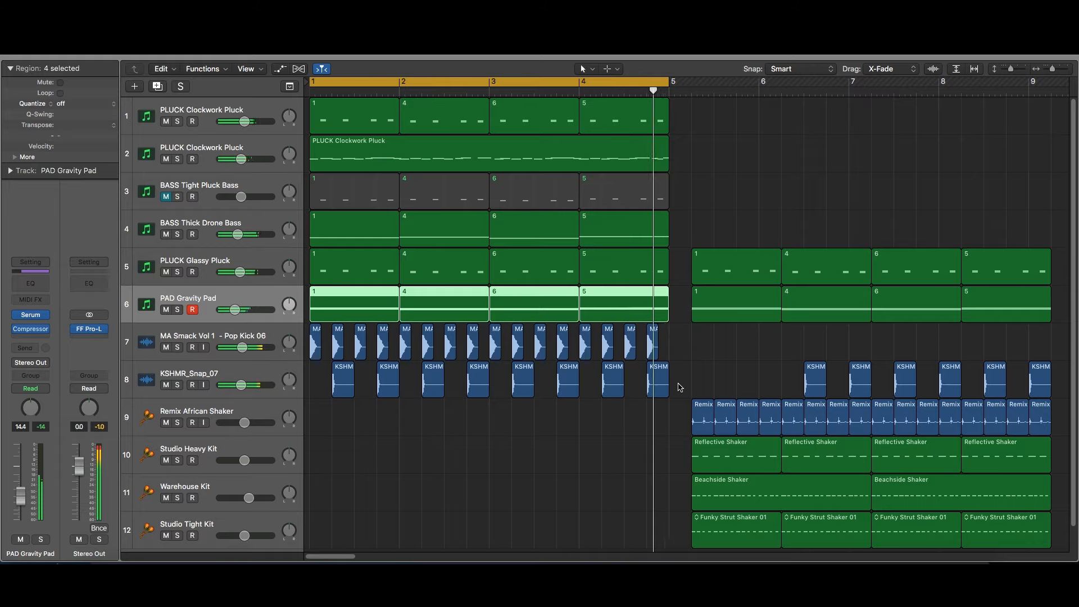
key(space)
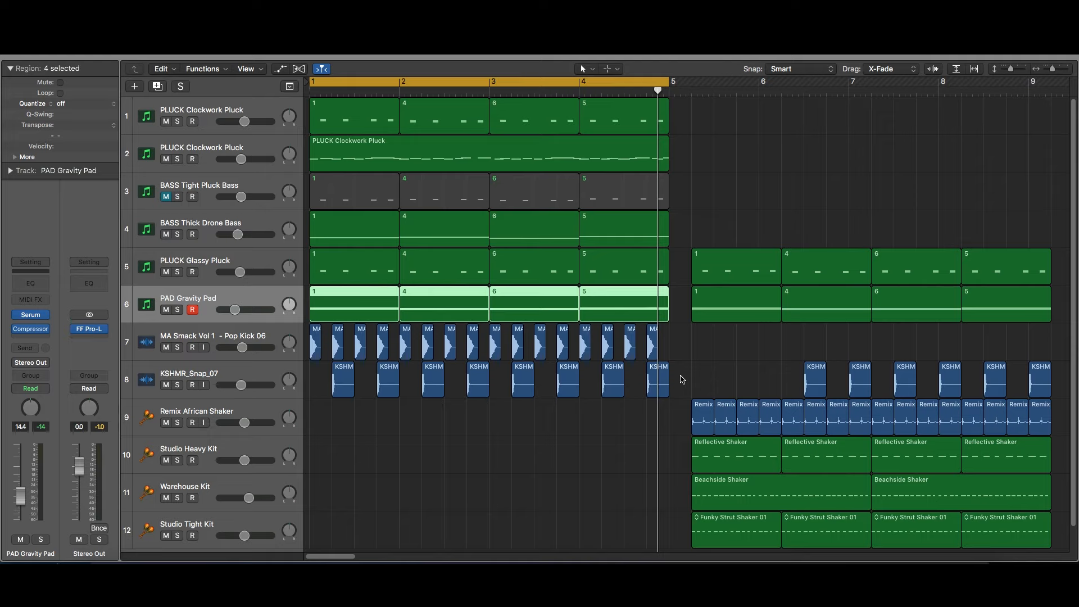
Step: Open the Loop Browser and browse the shaker loops, checking Beachside Shaker and Funky Strut Shaker 01
key(o)
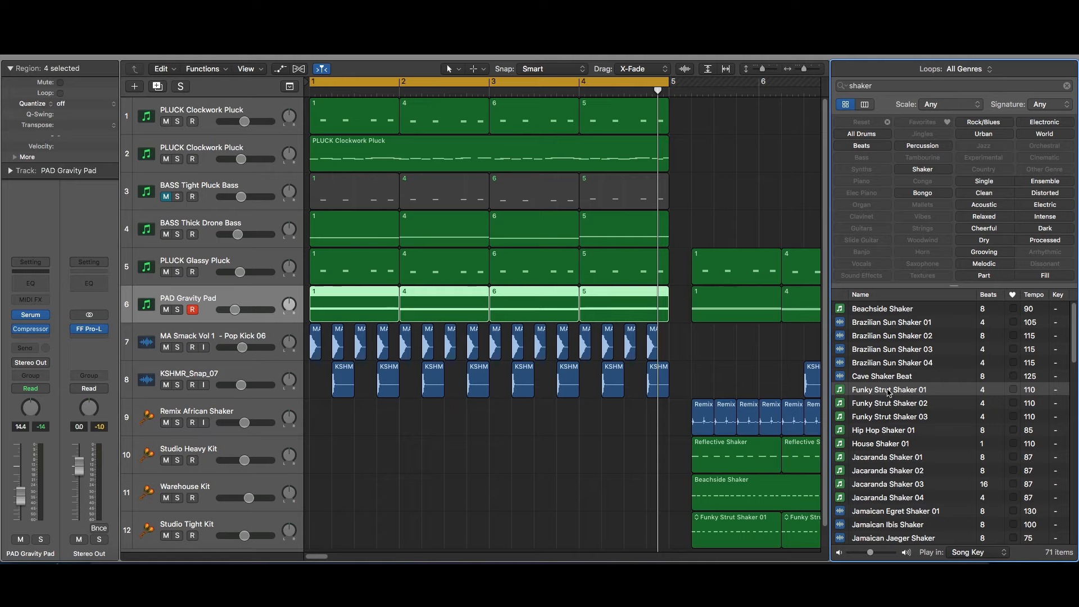
click(885, 310)
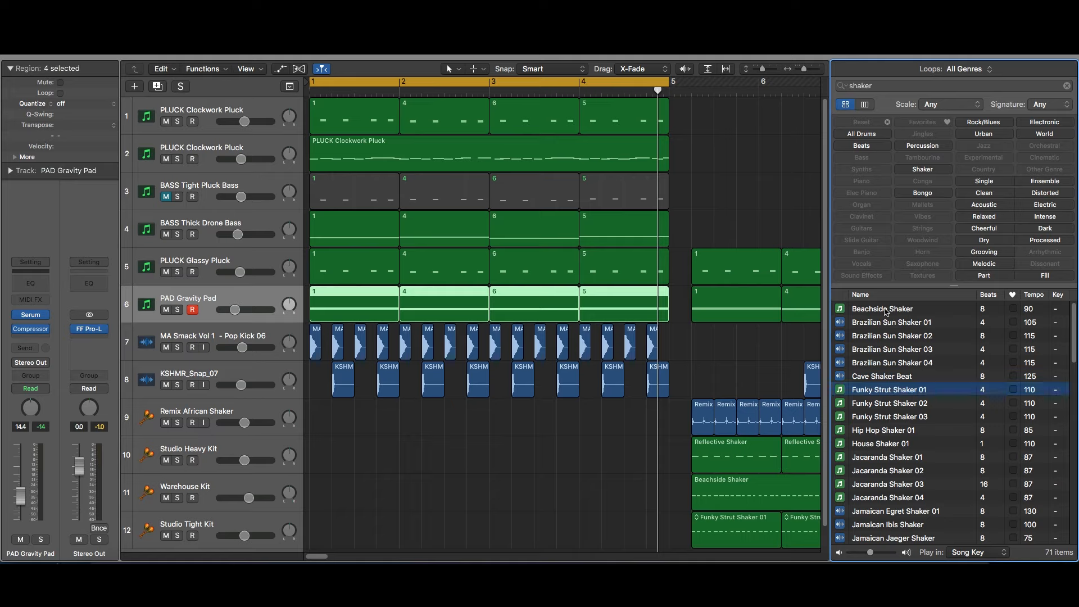
click(883, 388)
click(870, 390)
Step: Move the 16 Remix African Shaker regions to bars 1–4 and listen to them in the mix
drag(505, 426, 304, 429)
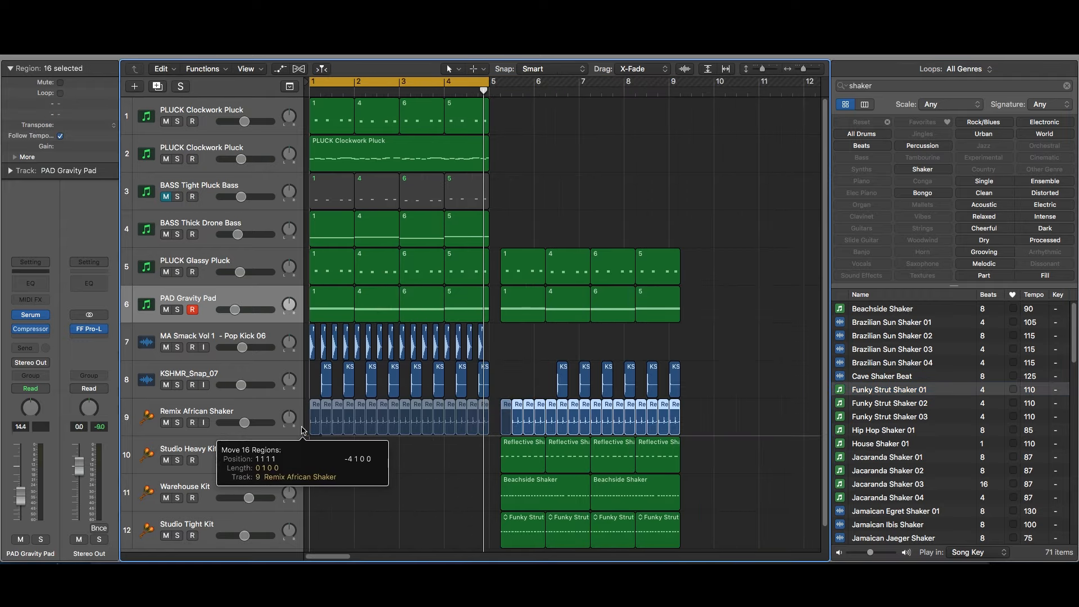
key(space)
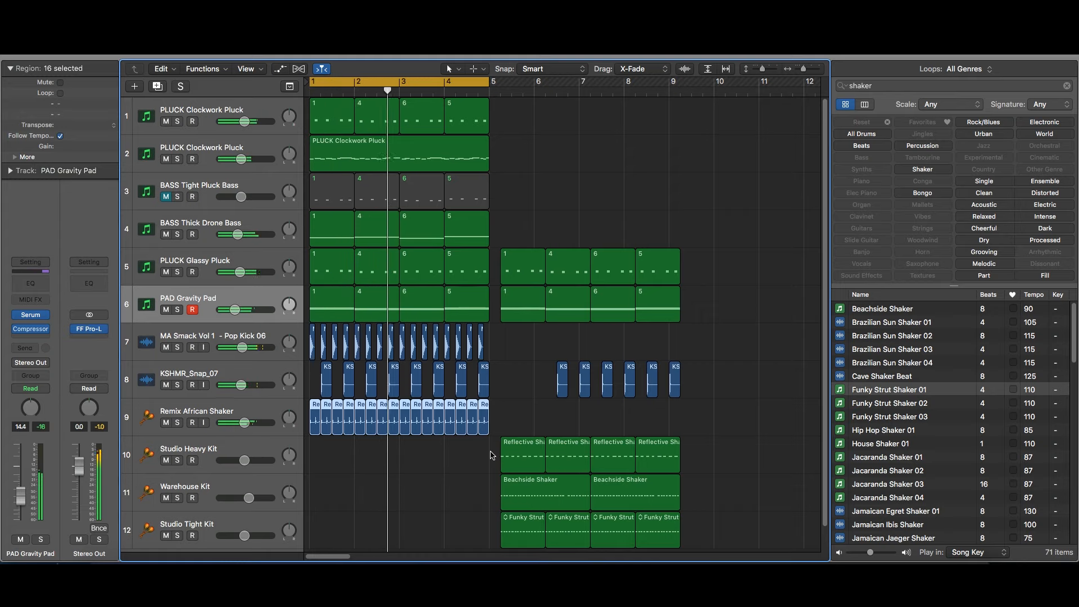
key(space)
Step: Move the four Reflective Shaker regions on Studio Heavy Kit to bars 1–4 and start playback
drag(470, 449, 662, 451)
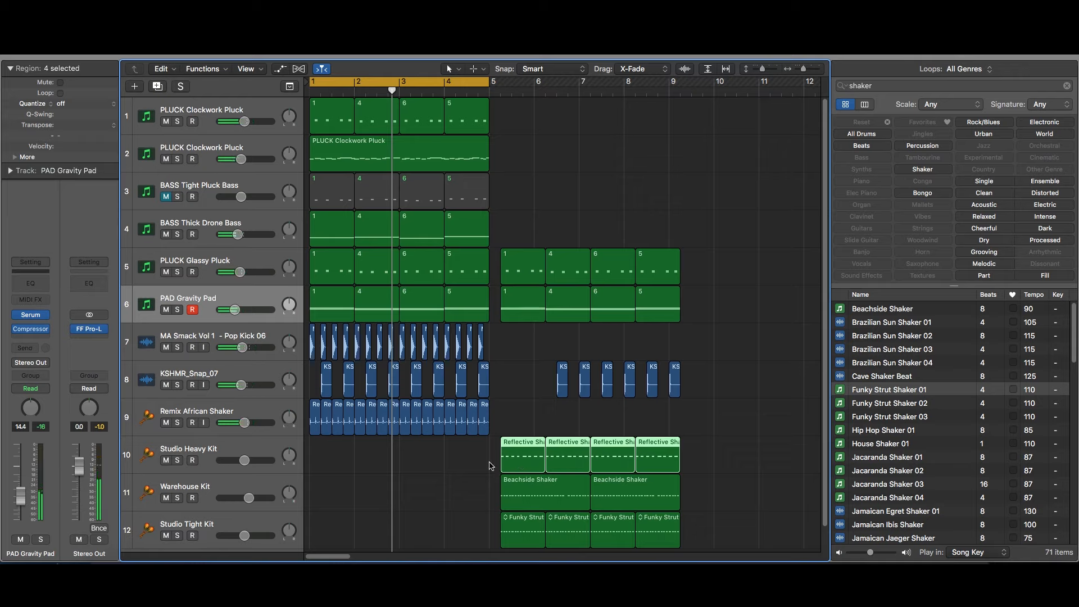
drag(511, 458, 325, 456)
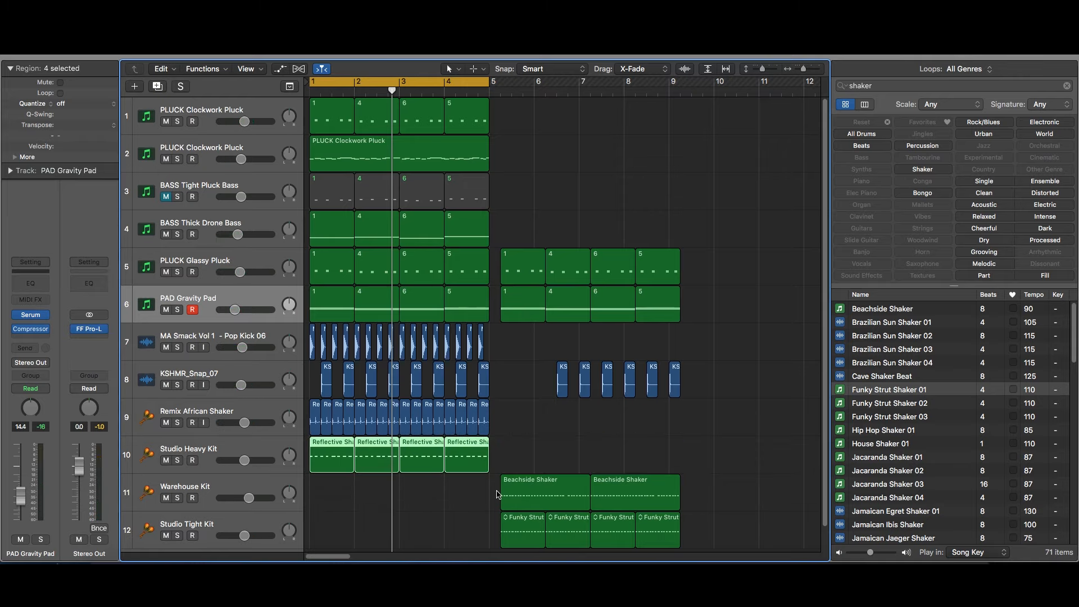
key(space)
Step: Move the Beachside Shaker and Funky Strut Shaker 01 regions to bars 1–4 and listen to the layered percussion
drag(476, 496, 618, 498)
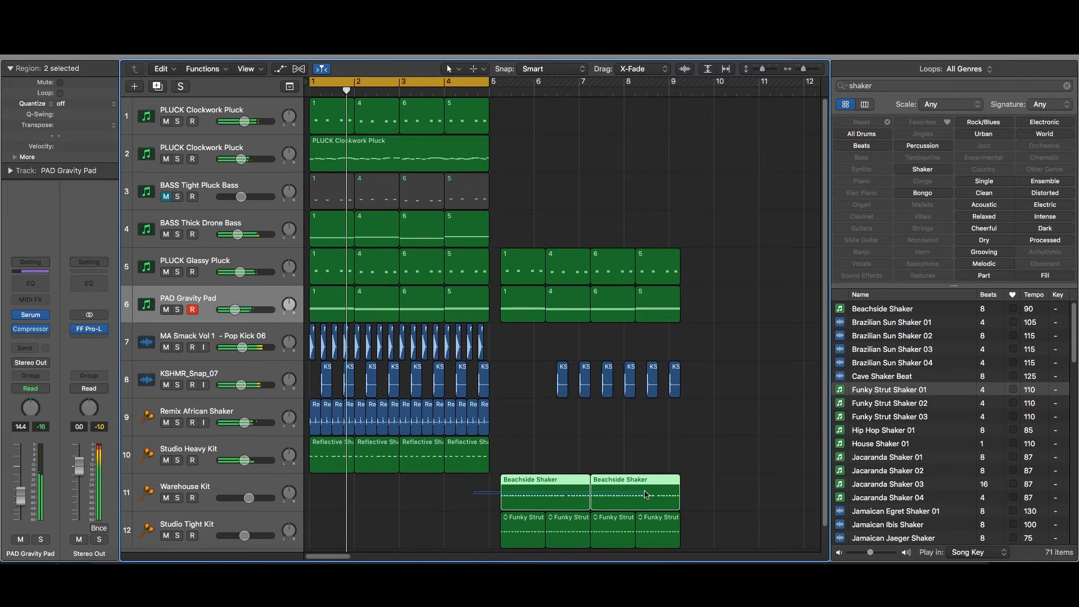
drag(546, 502, 355, 502)
drag(467, 534, 643, 540)
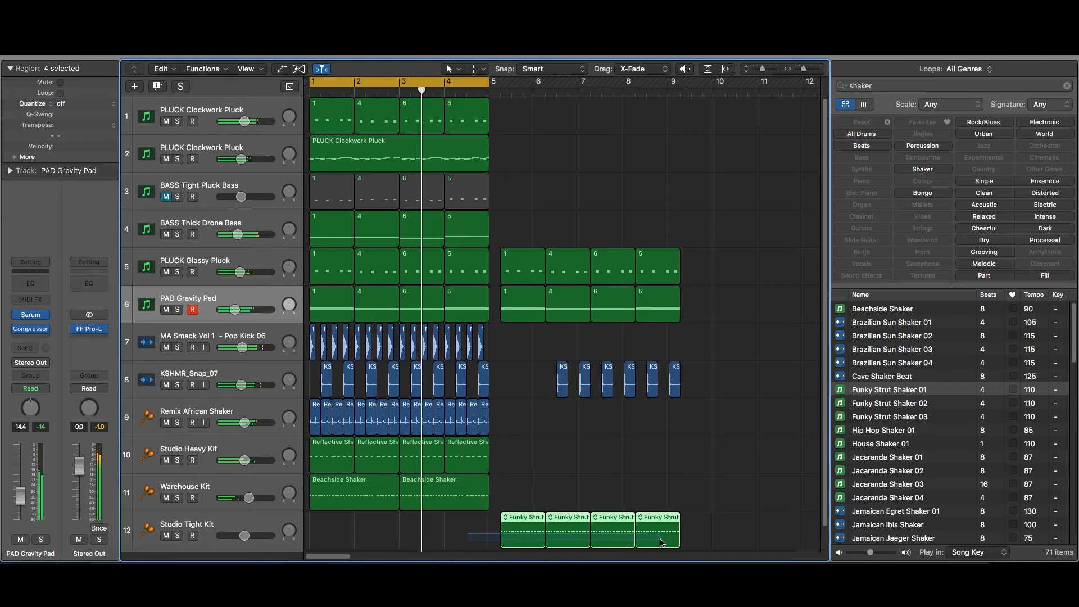
drag(509, 530, 323, 530)
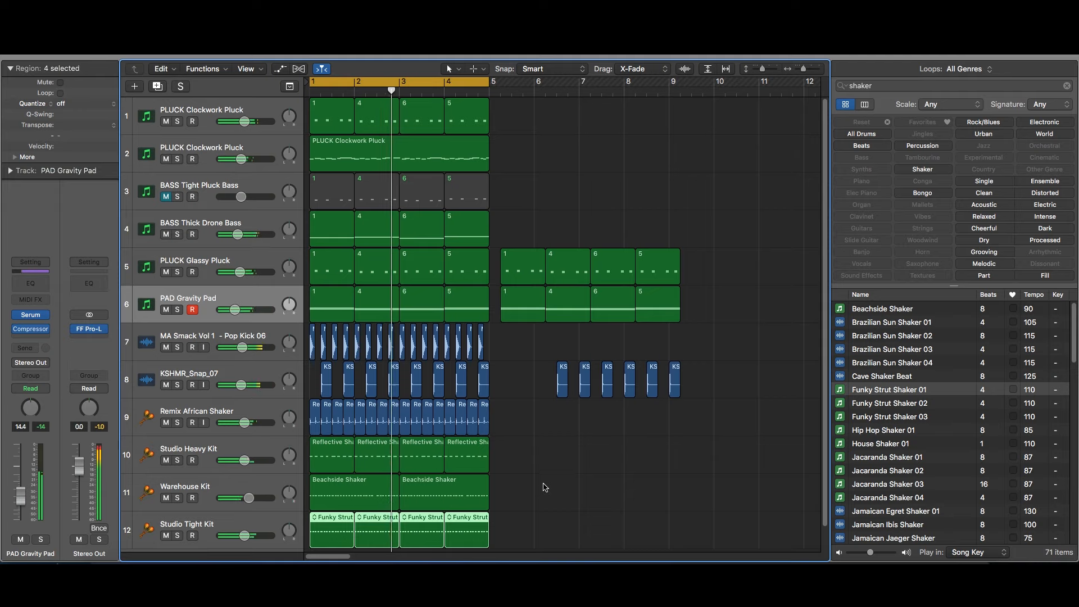
click(542, 488)
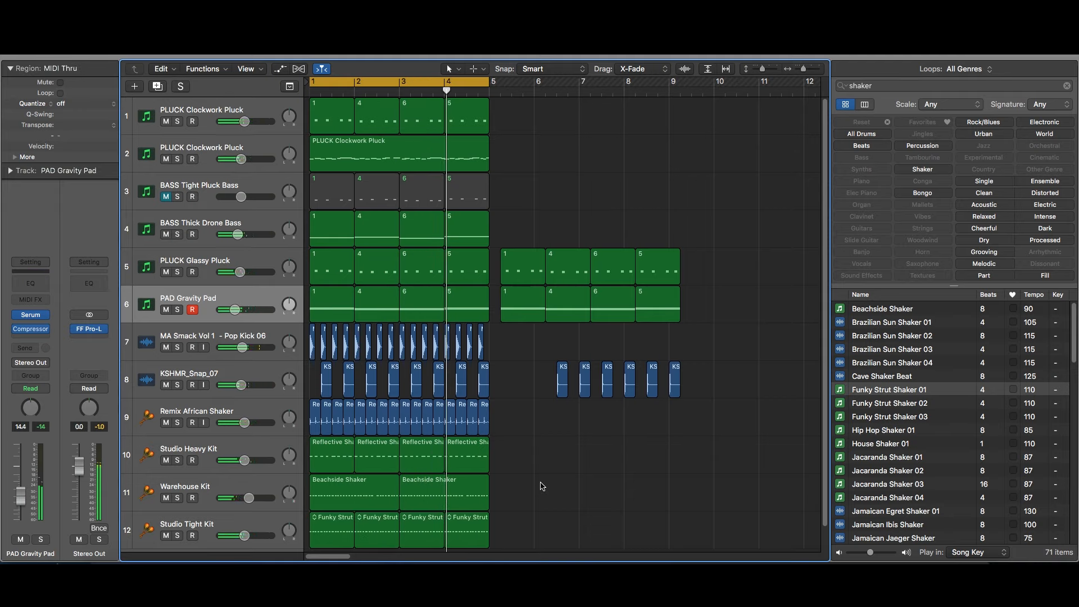
key(space)
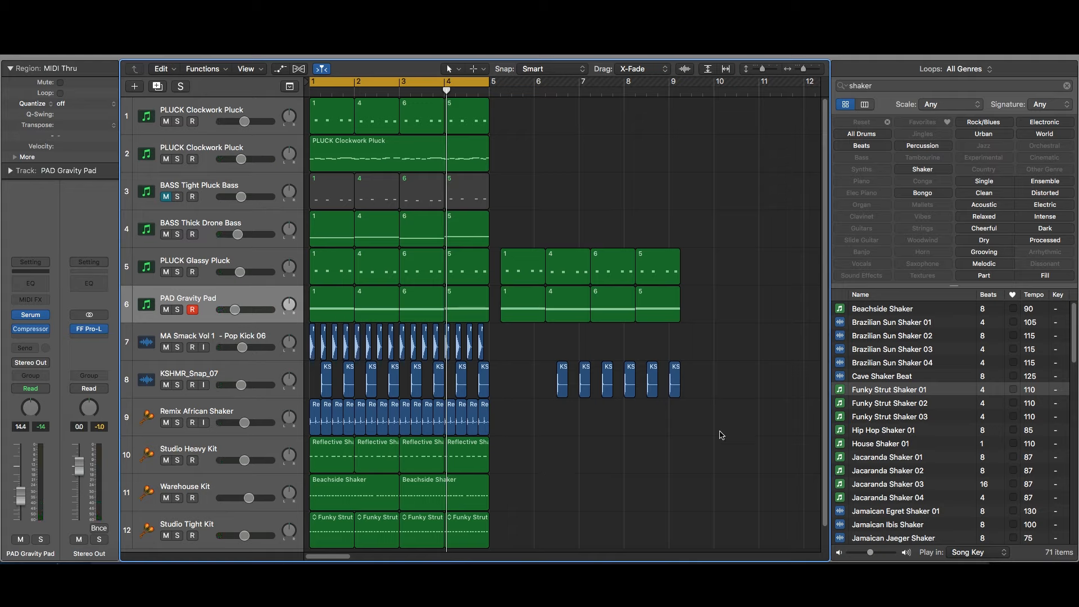
Step: Delete the leftover Glassy Pluck, Gravity Pad and KSHMR_Snap_07 regions beyond bar 5
drag(721, 435, 508, 221)
key(Delete)
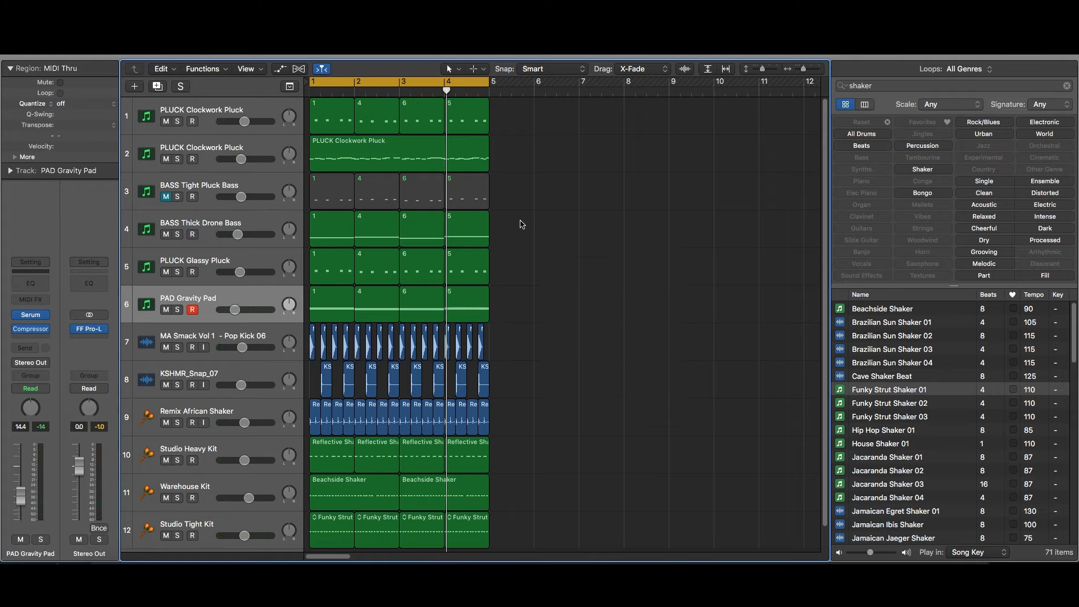
scroll(826, 406, down, 2)
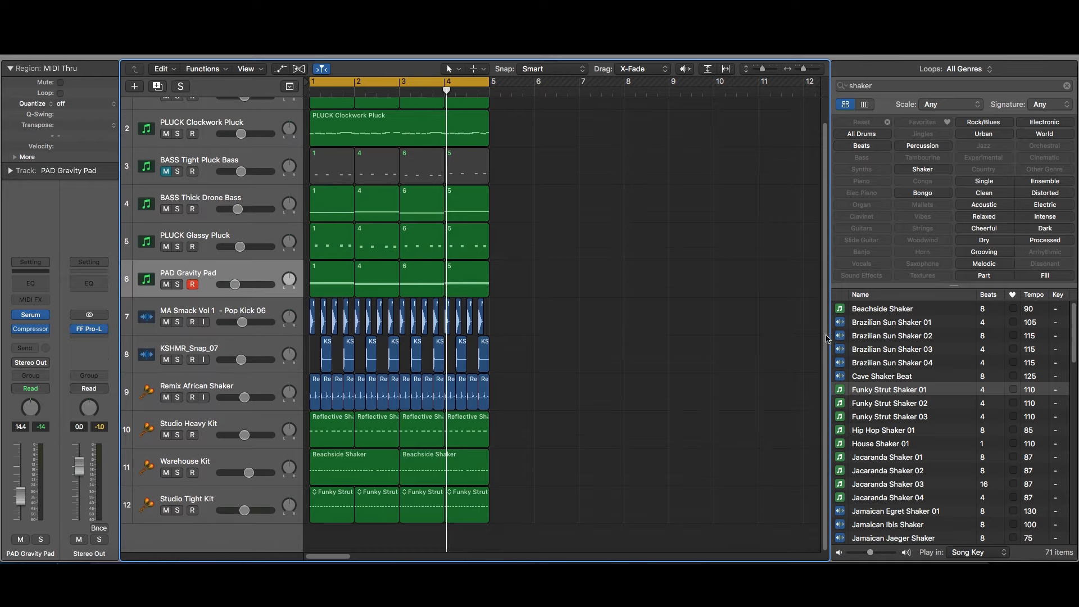
scroll(826, 339, up, 2)
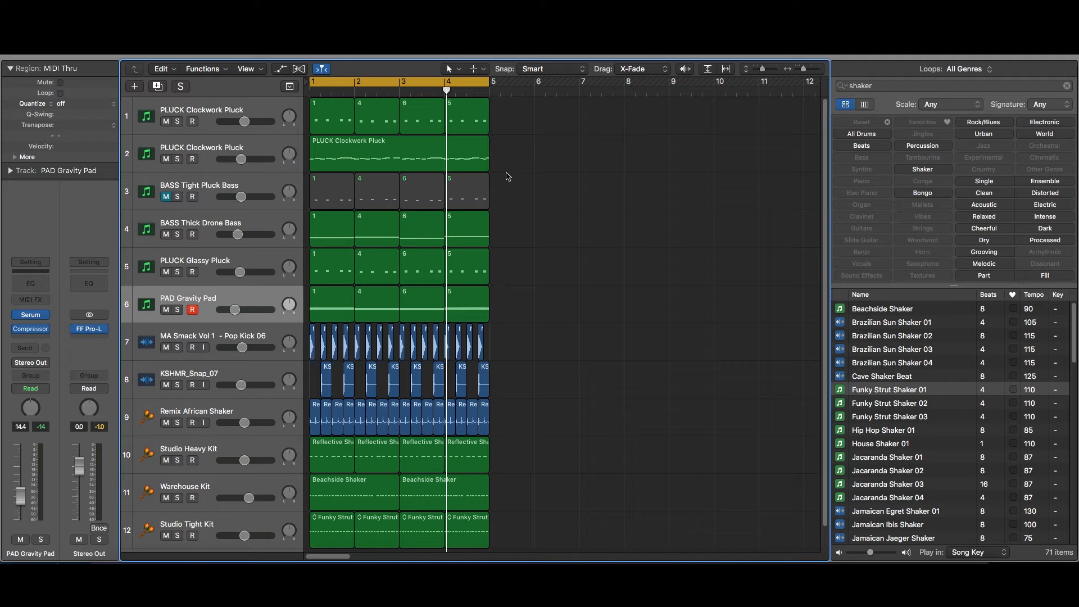
Step: Mute all regions on tracks 2–6 and 10–12, then play the stripped-down beat
drag(525, 157, 331, 314)
key(ctrl+m)
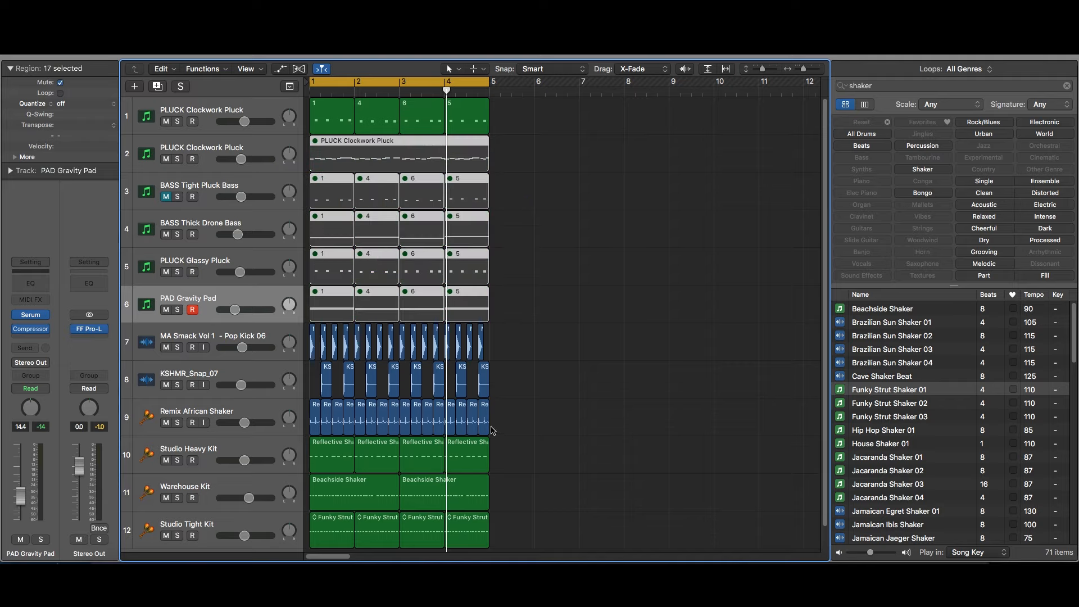
drag(523, 422, 317, 529)
key(ctrl+m)
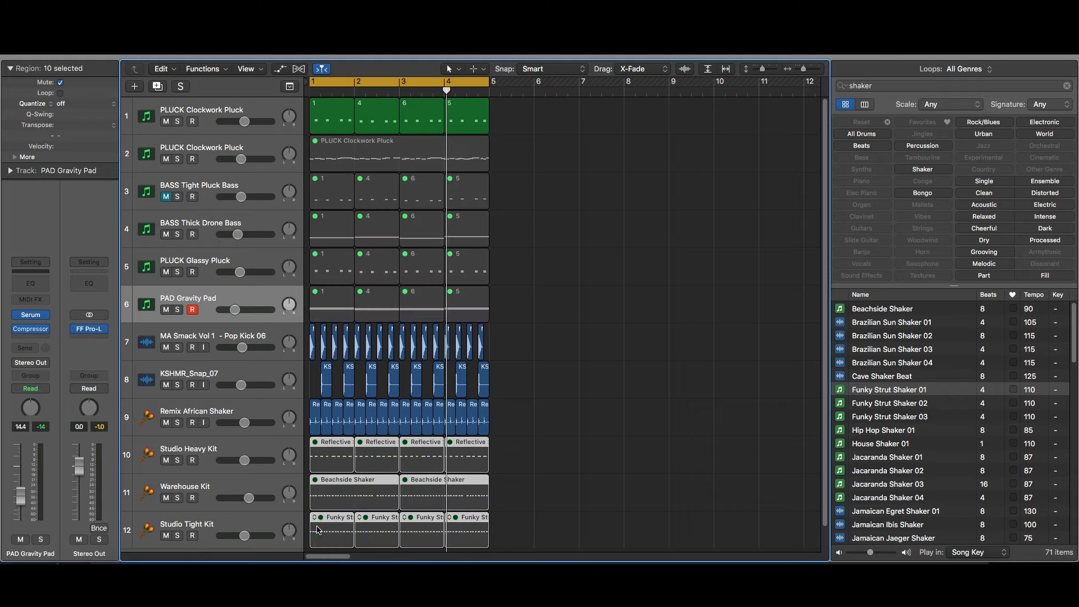
key(space)
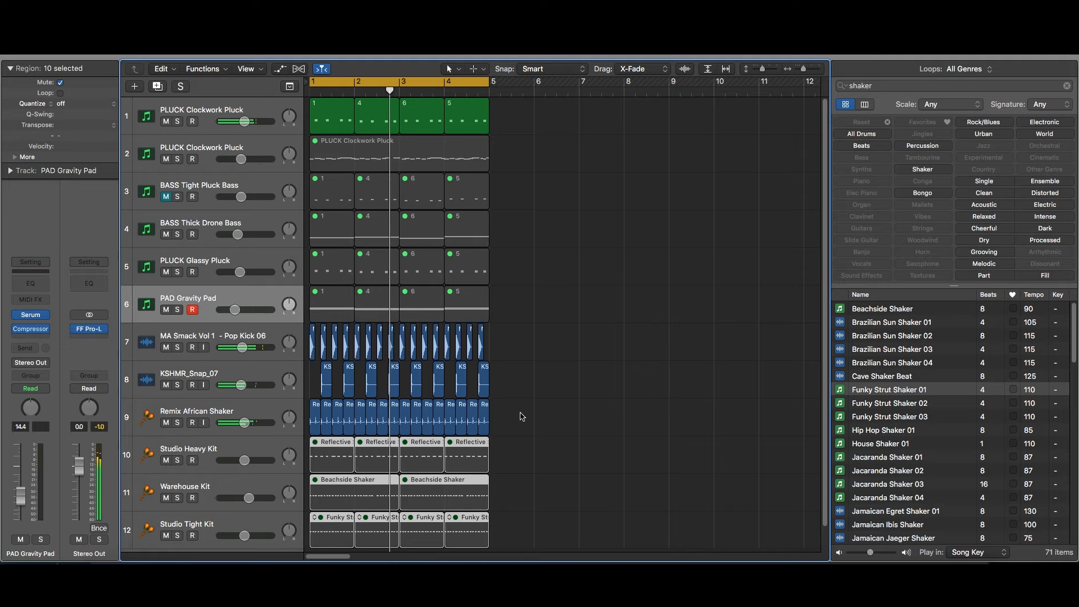
key(space)
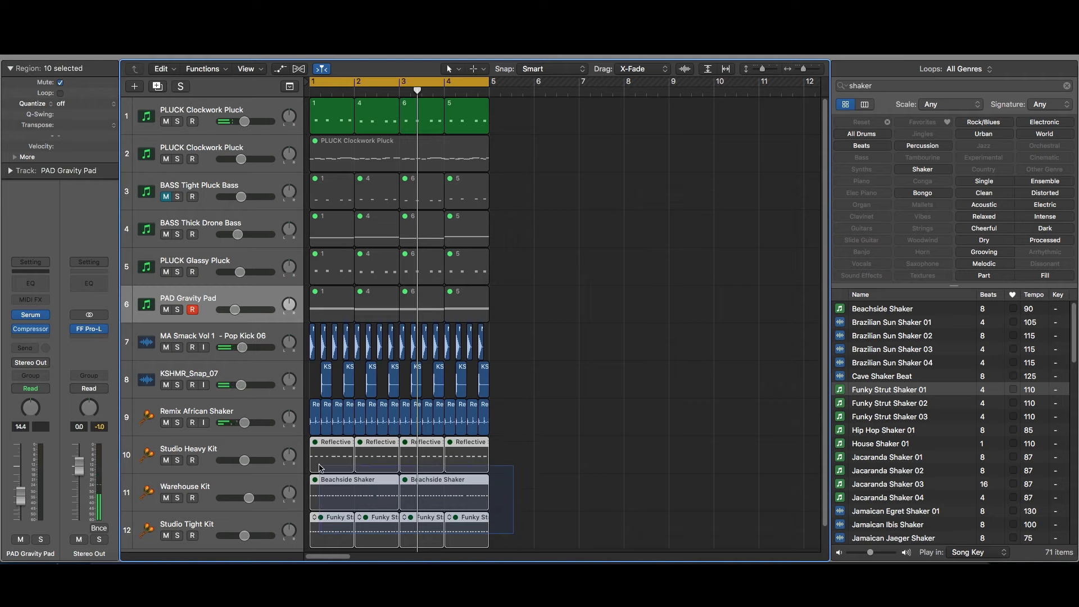
Step: Unmute the regions on tracks 2–6 and 10–12 and play the full beat for comparison
key(ctrl+m)
drag(514, 306, 339, 160)
key(ctrl+m)
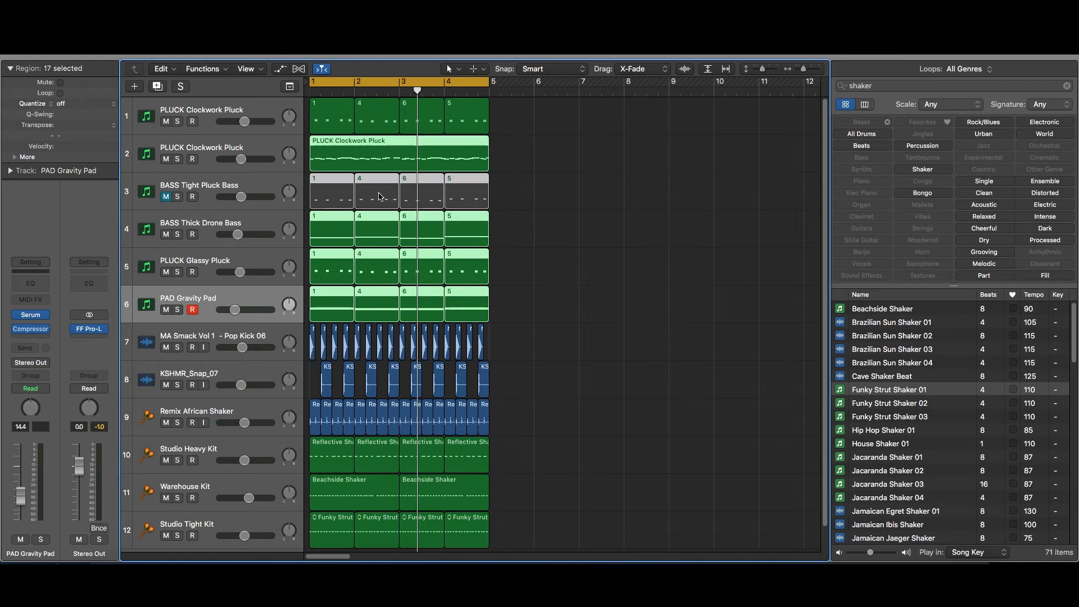
key(space)
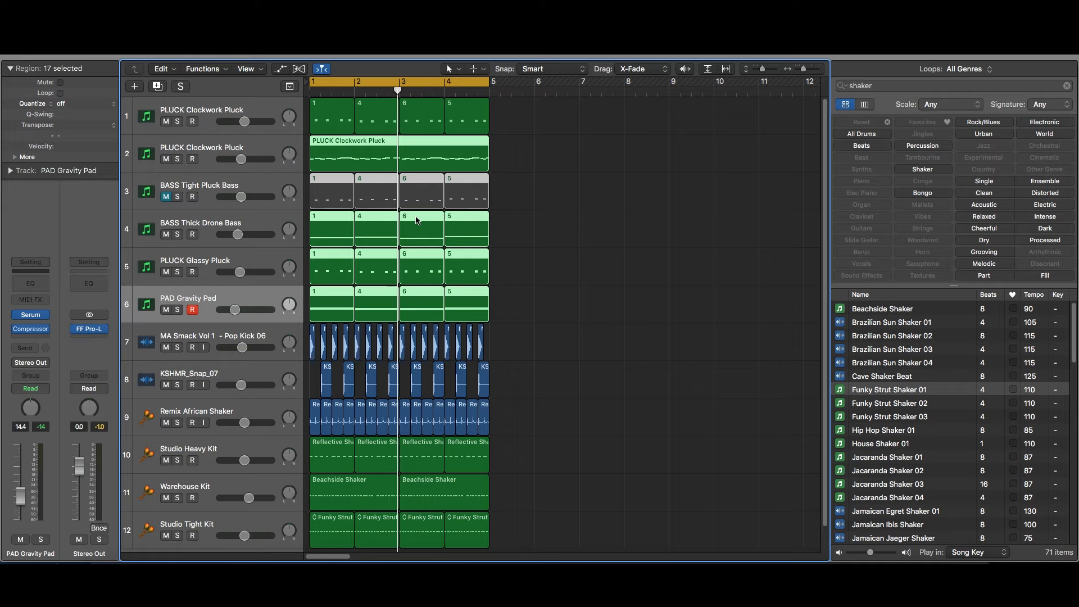
Step: Check the effect inserts on the kick, snap and shaker tracks, viewing the Channel EQ on Warehouse Kit
click(211, 336)
click(192, 374)
click(210, 411)
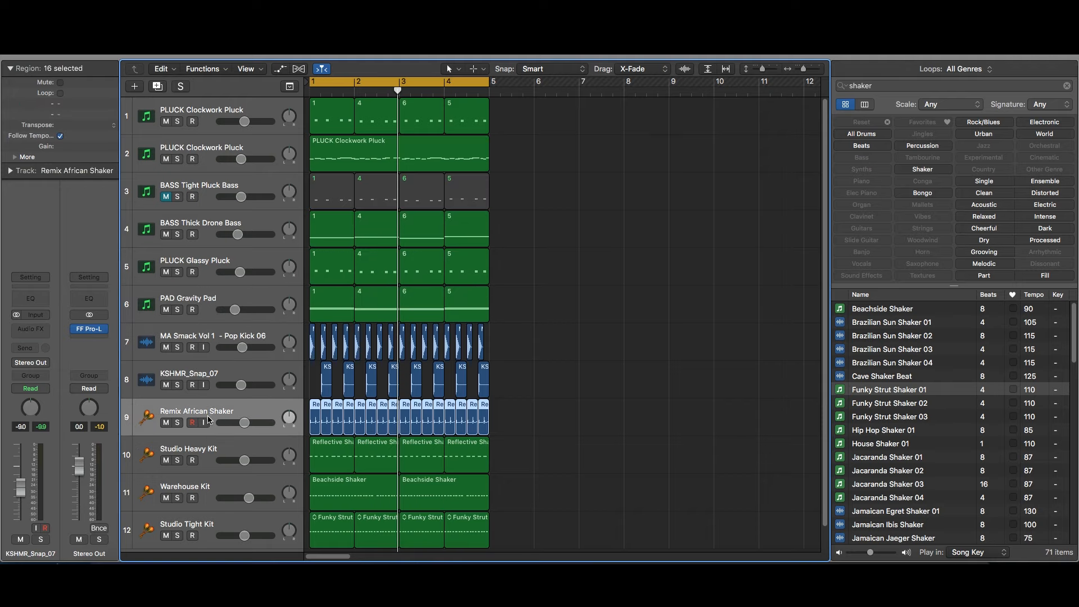
click(210, 448)
click(211, 488)
click(88, 273)
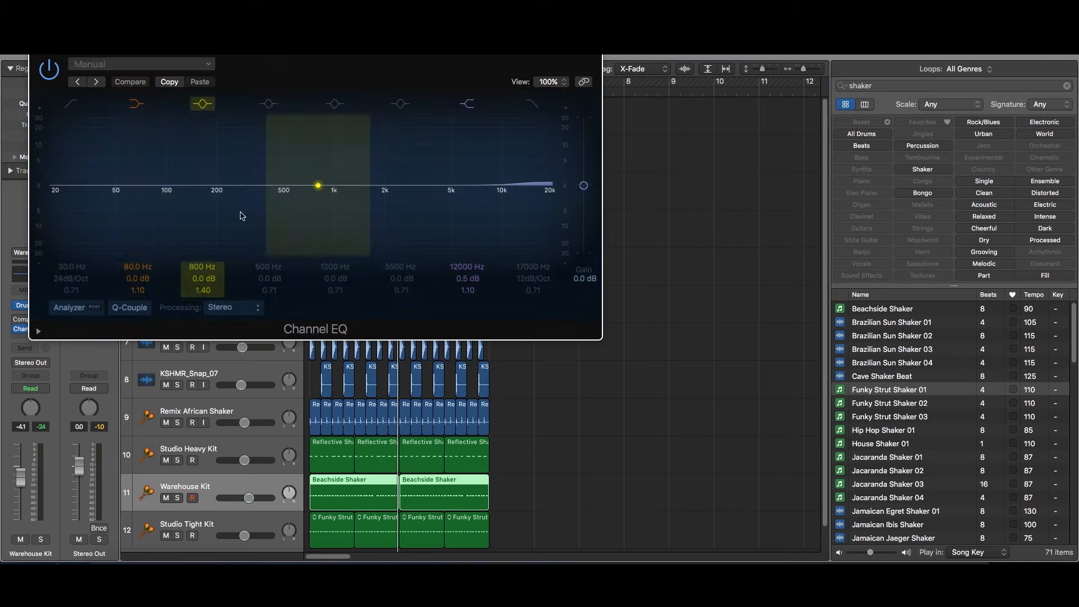
click(34, 67)
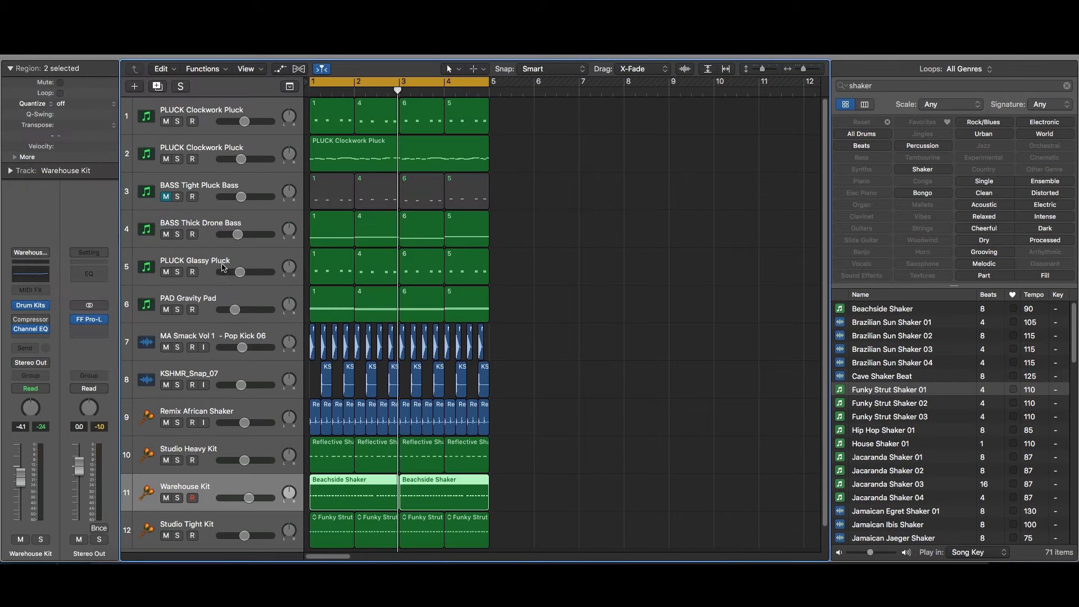
Step: Check the effect inserts on the Glassy Pluck, Thick Drone Bass, Tight Pluck Bass and both Clockwork Pluck tracks
click(208, 263)
mouse_move(27, 331)
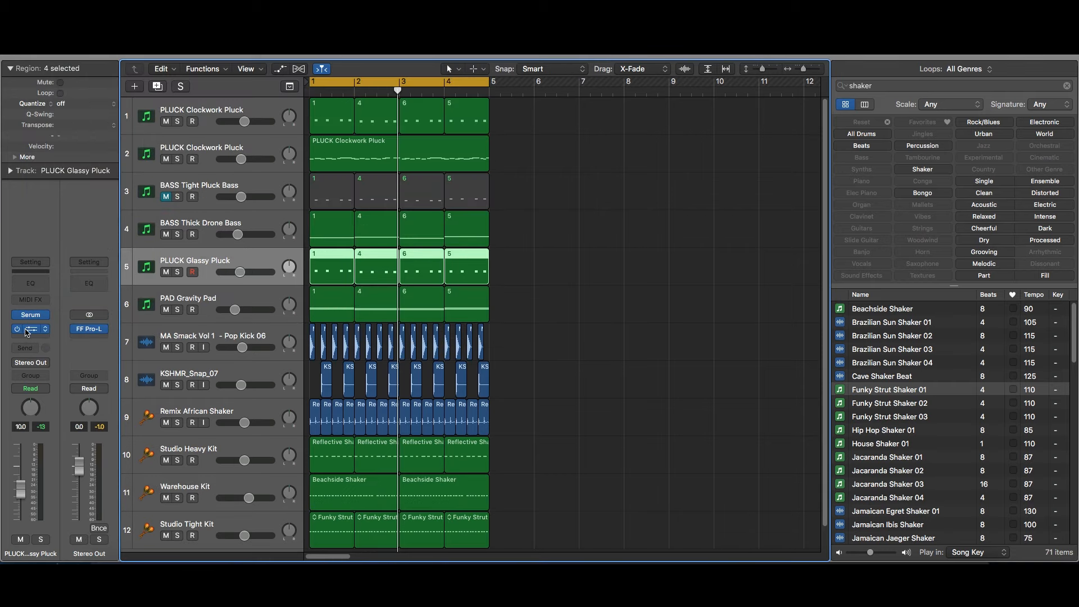
click(213, 223)
click(210, 189)
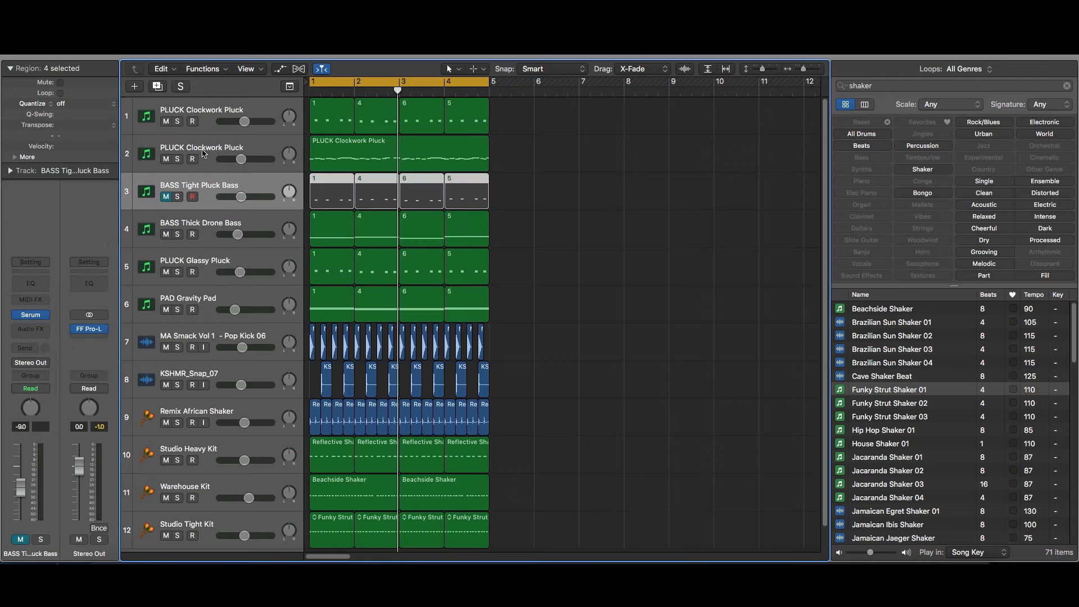
click(208, 145)
click(214, 128)
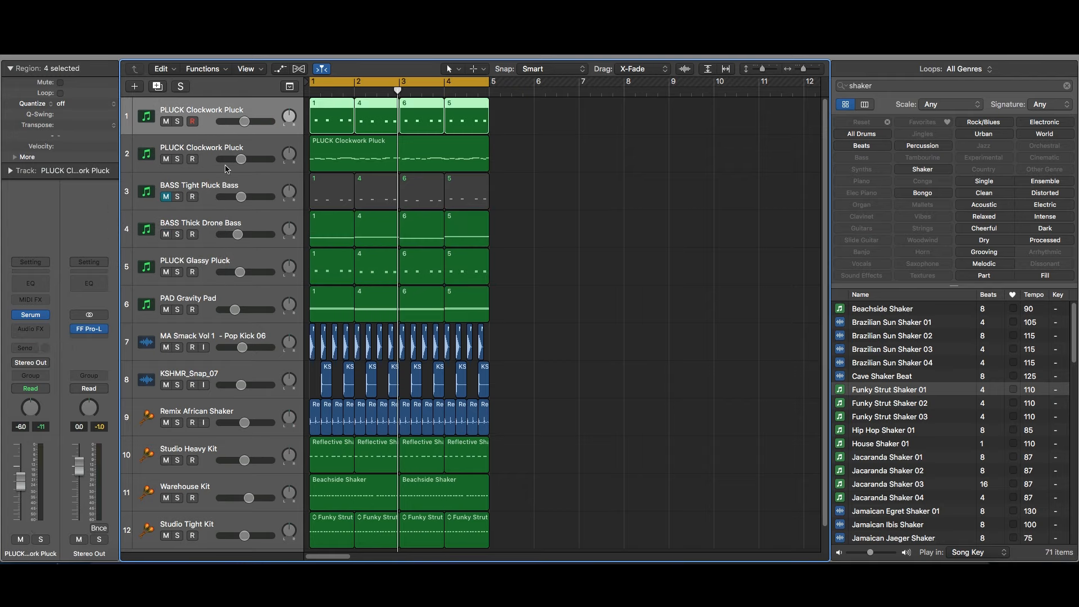